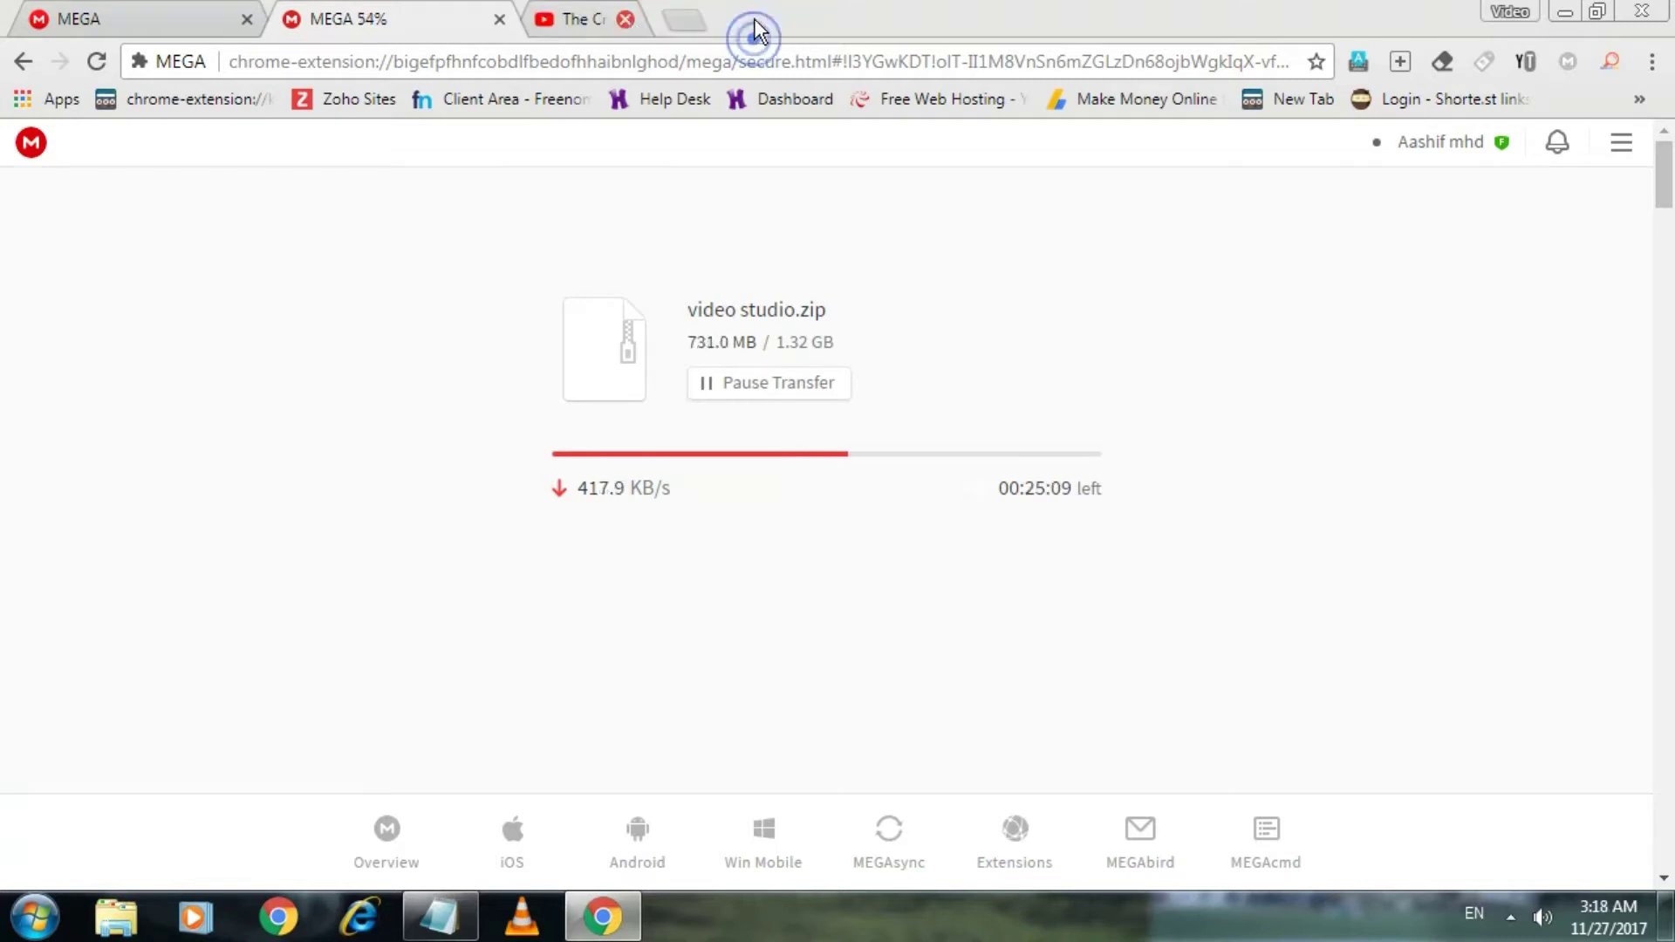
click(752, 18)
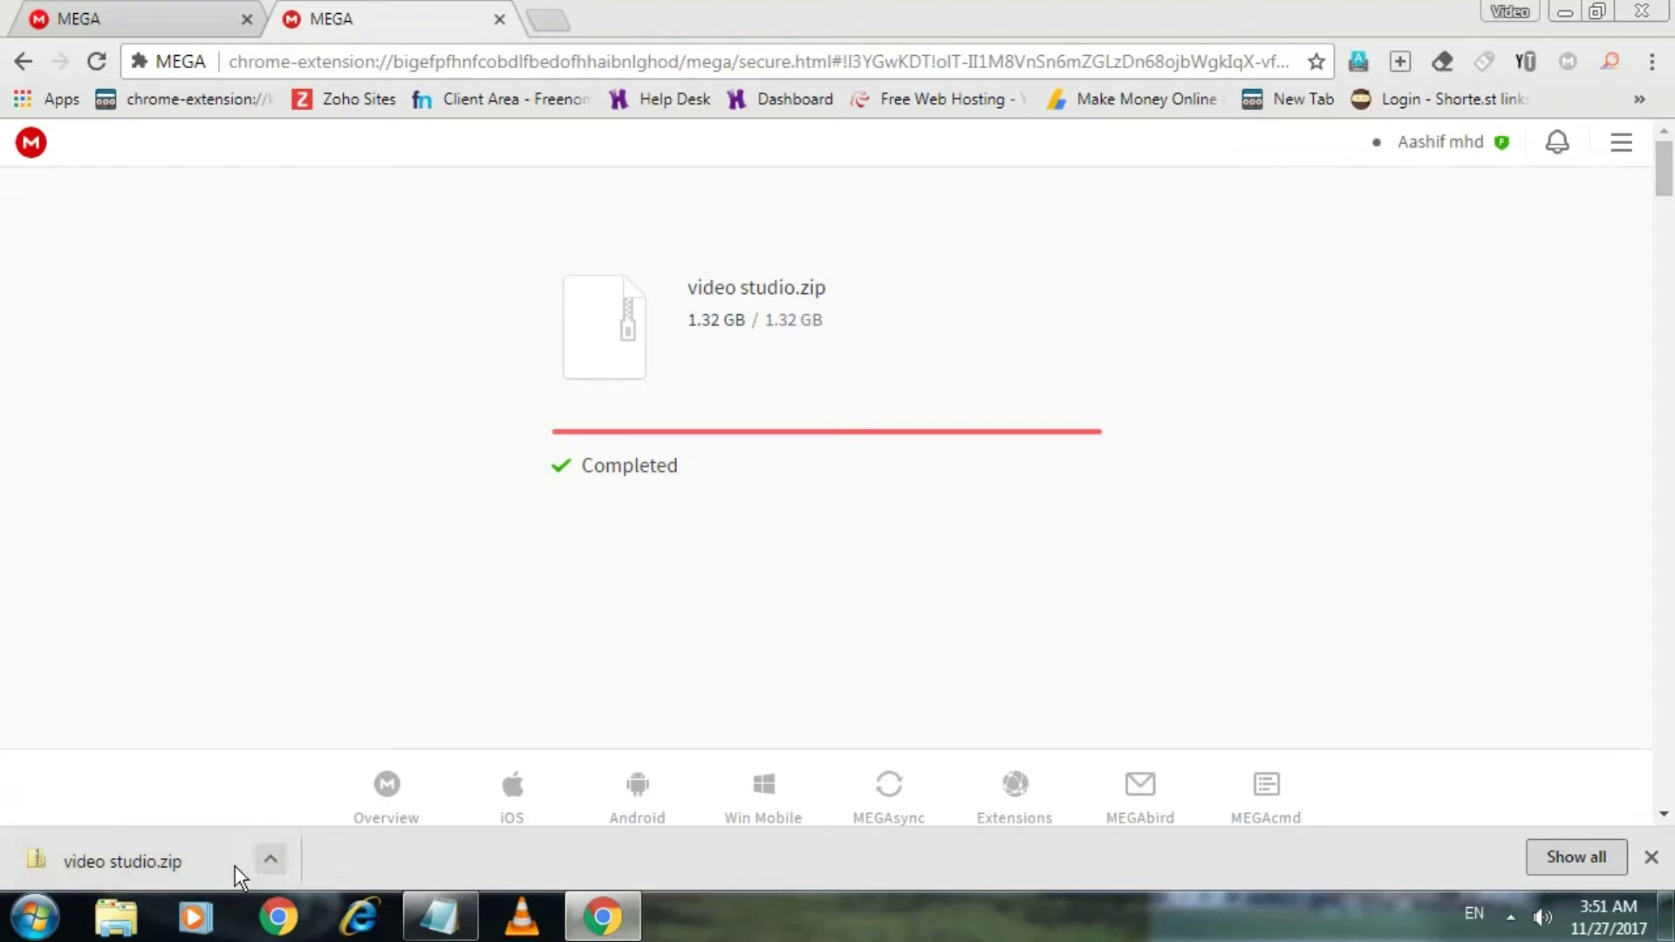
Step: Open the downloaded video studio.zip and browse to the KEYGEN folder inside Corel VideoStudio Ultimate X6
click(269, 861)
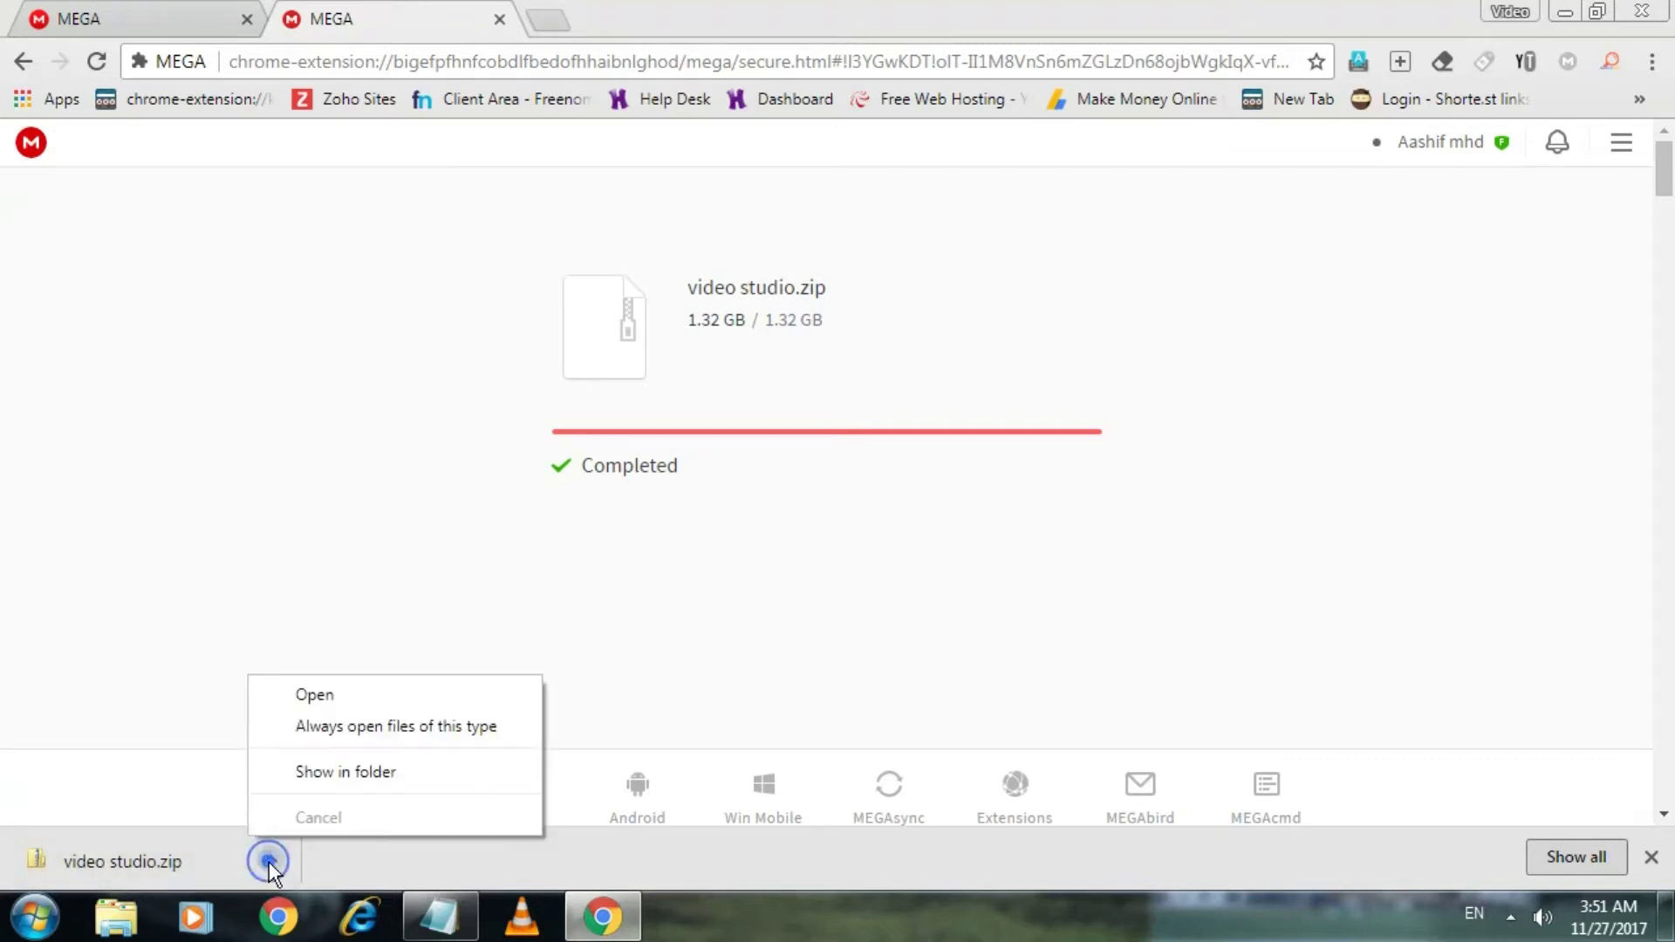
click(353, 700)
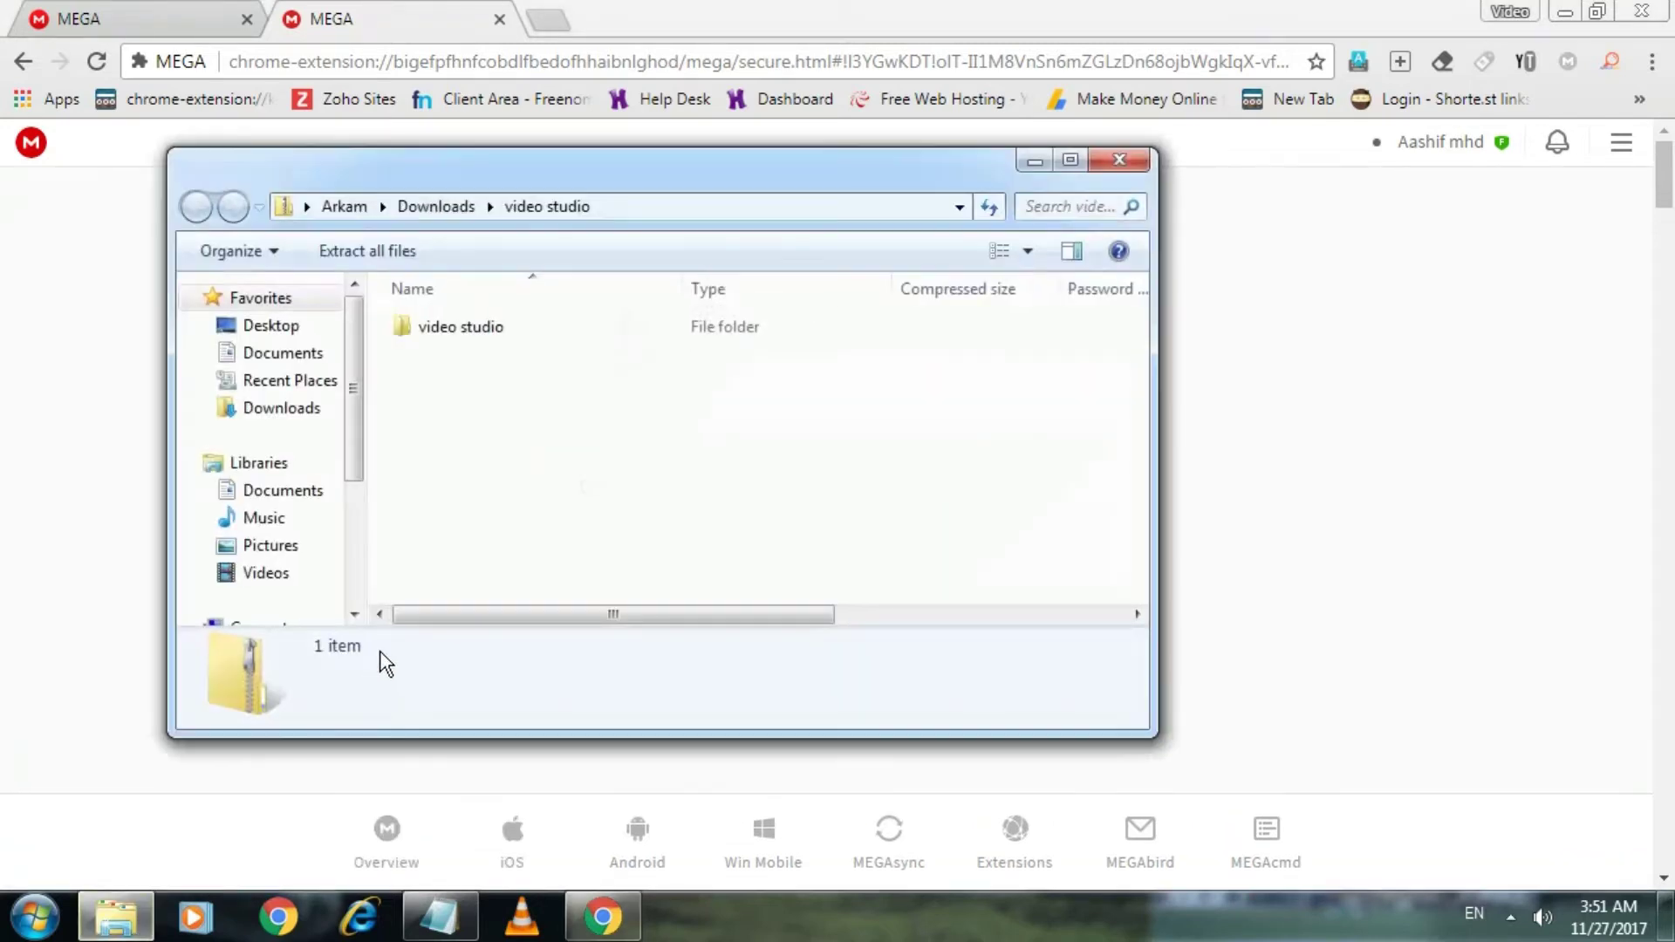
double_click(496, 331)
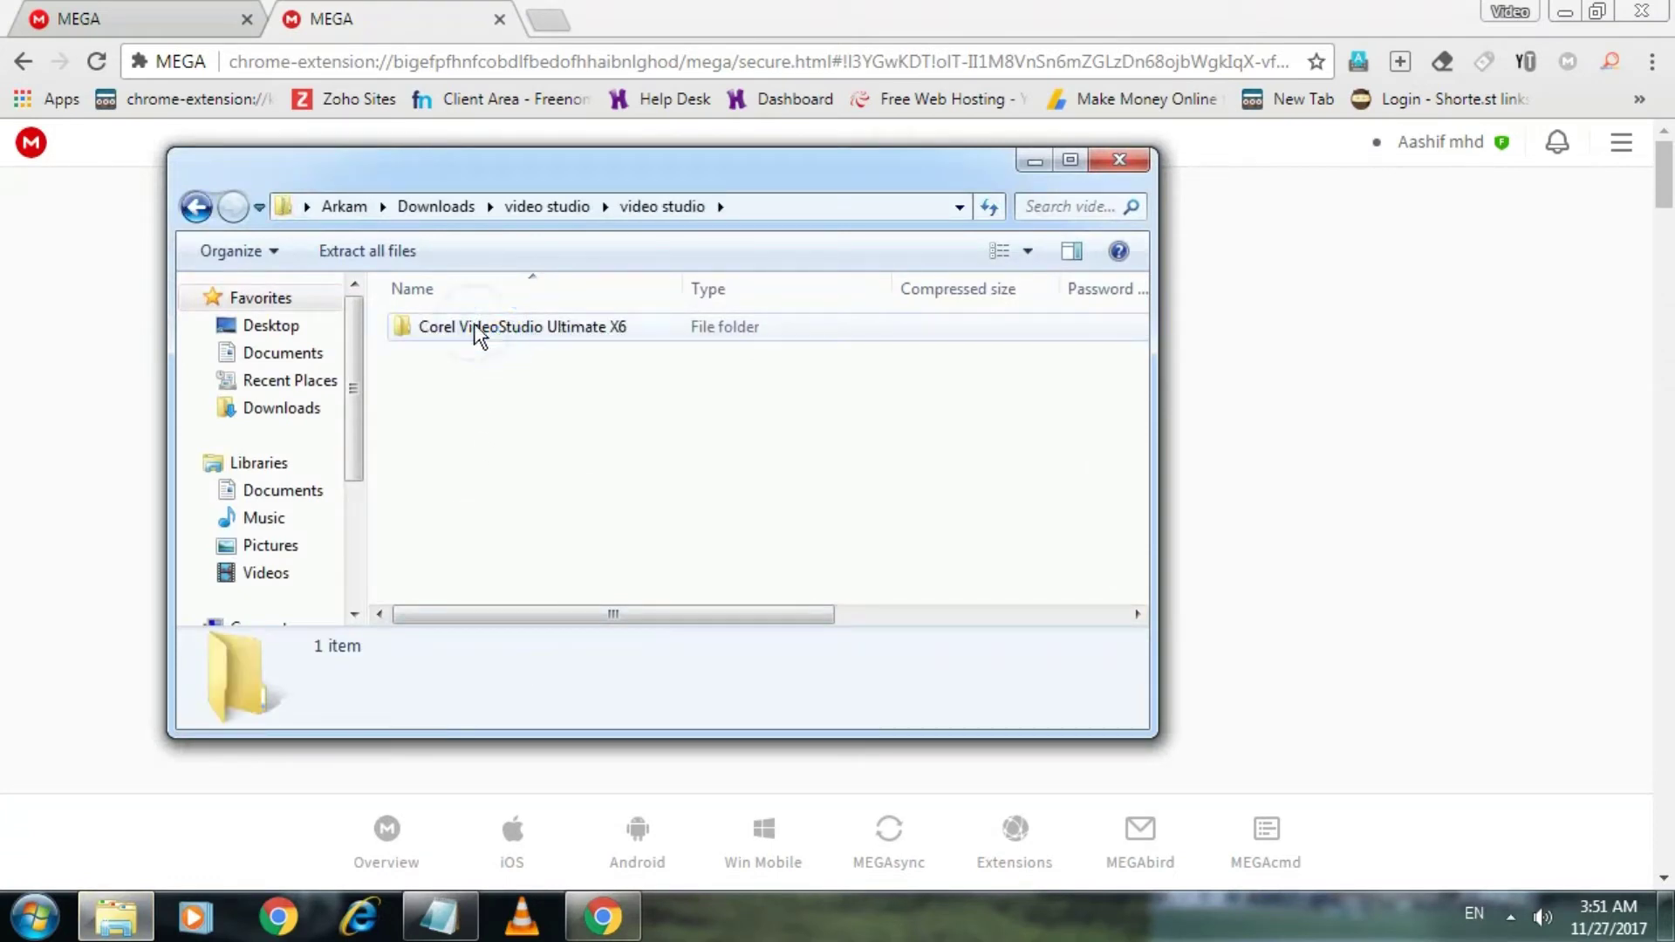
double_click(478, 330)
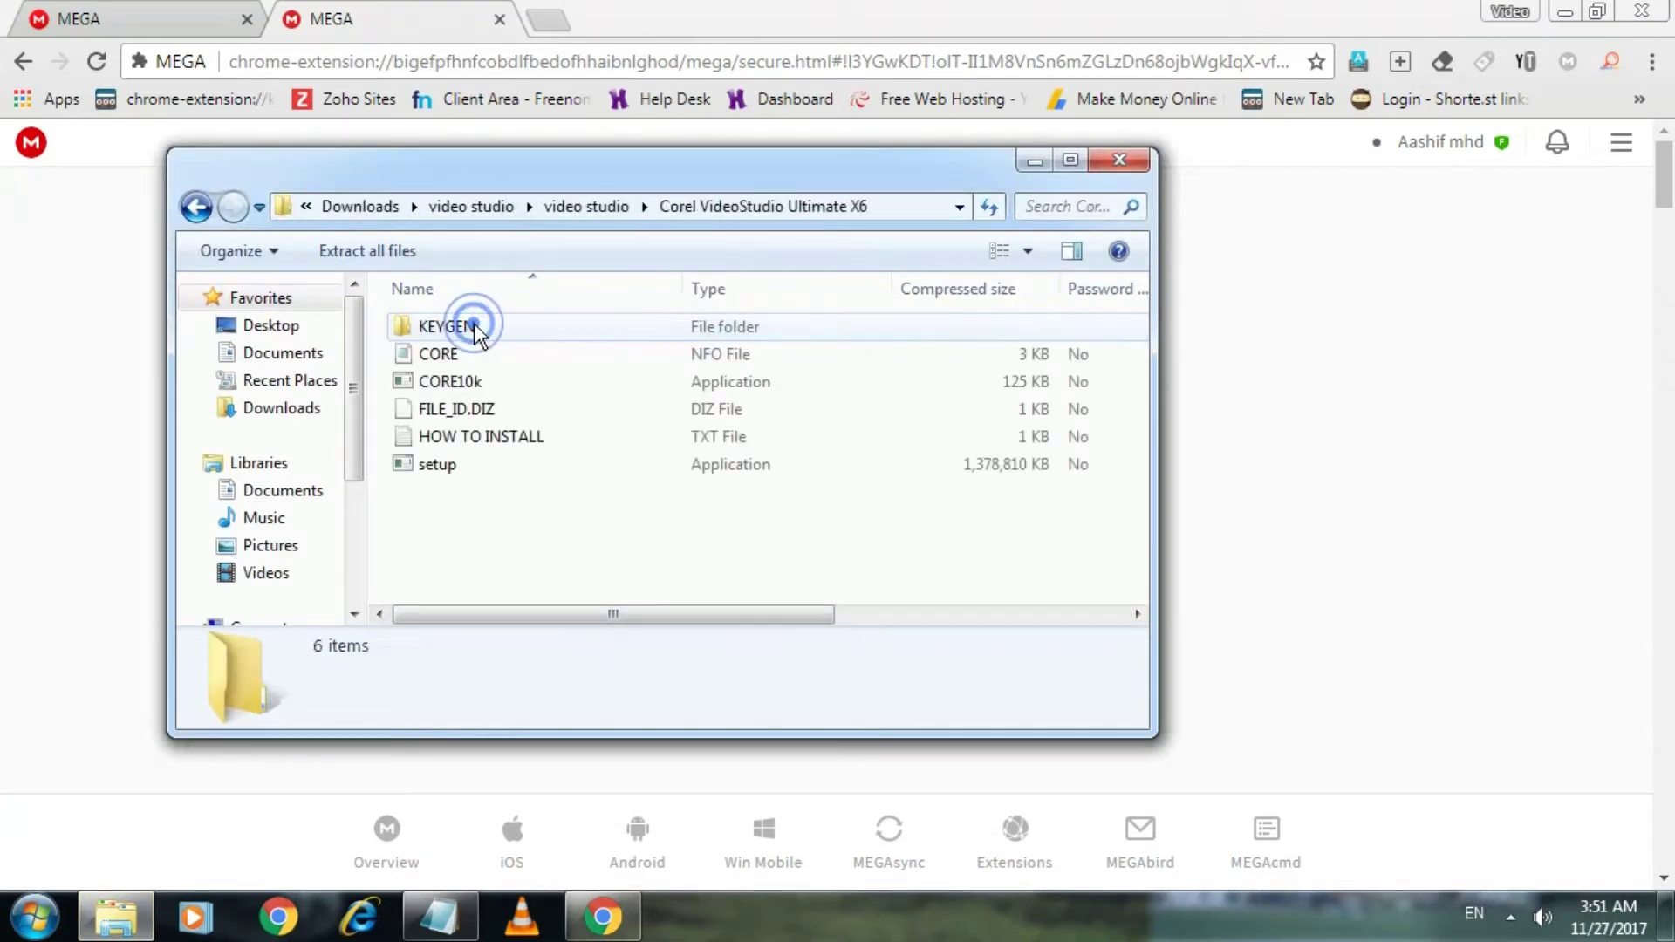
double_click(445, 324)
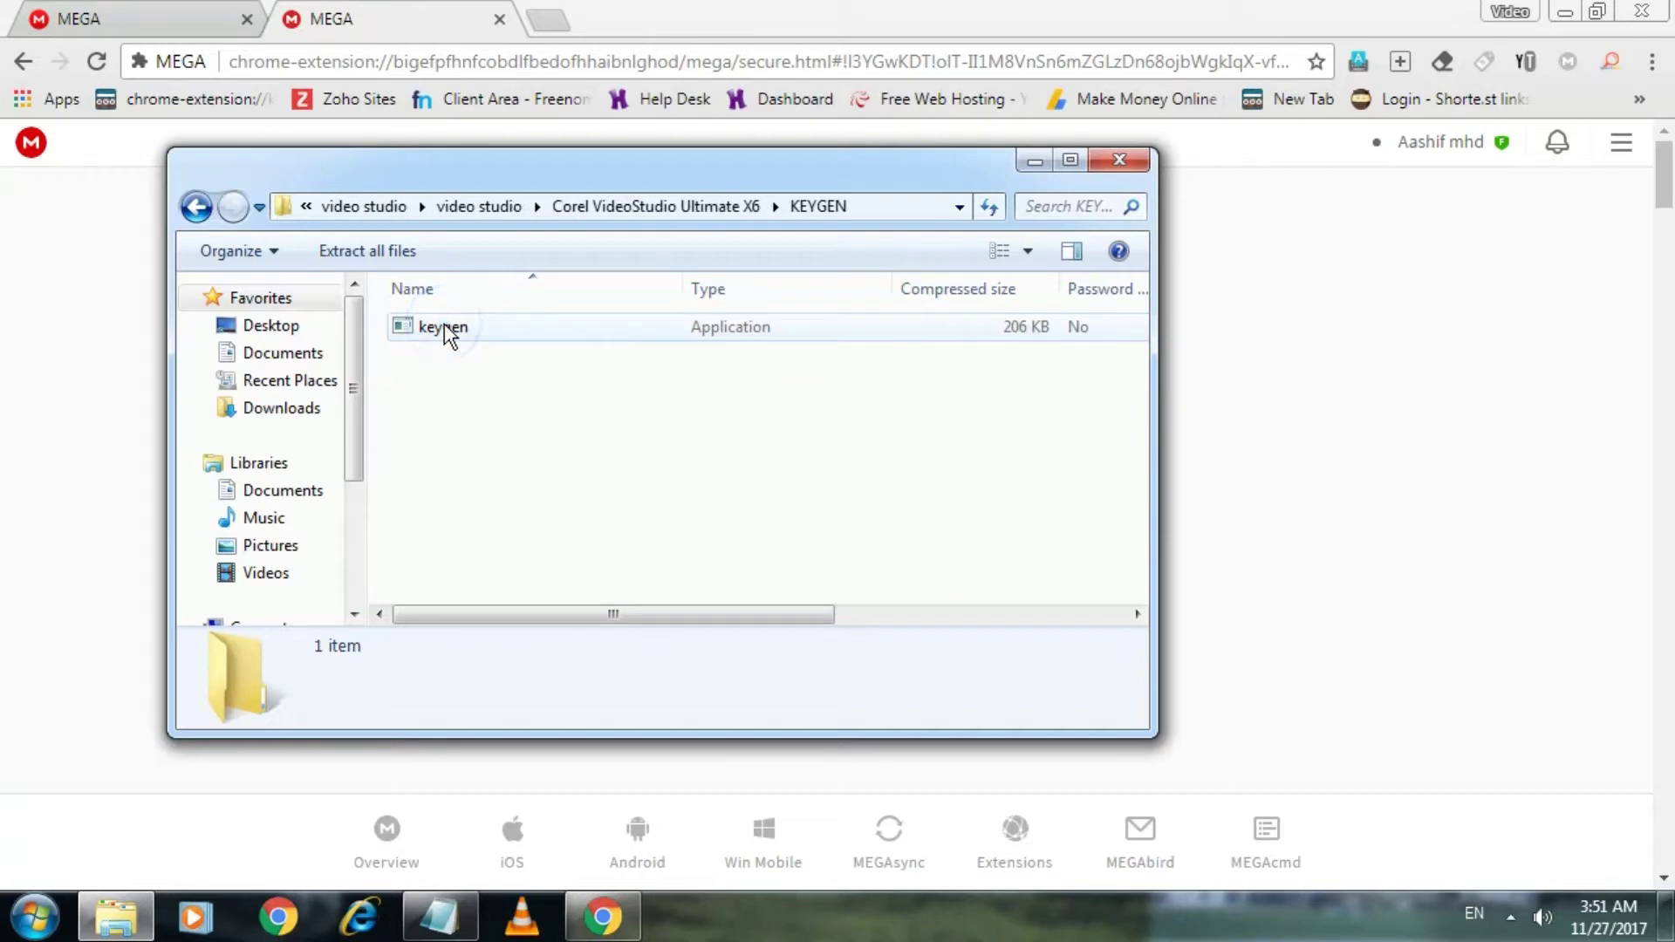
Step: Try to launch keygen from inside the archive and choose to extract all files into the suggested folder
click(443, 325)
double_click(444, 326)
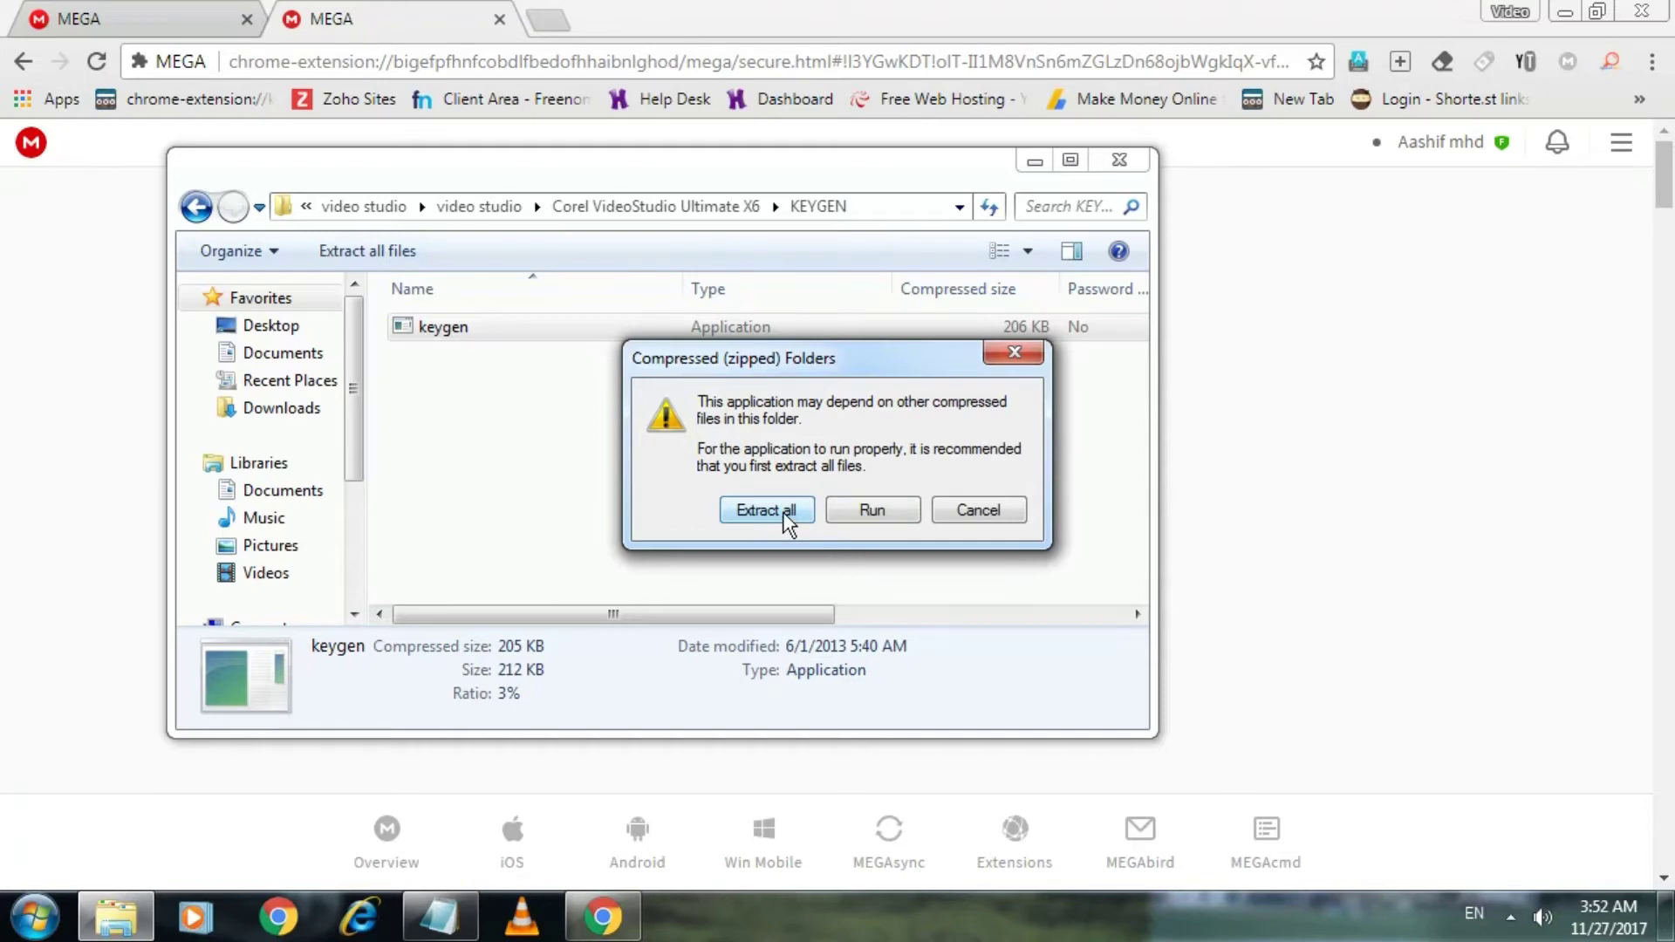
click(788, 523)
click(1072, 708)
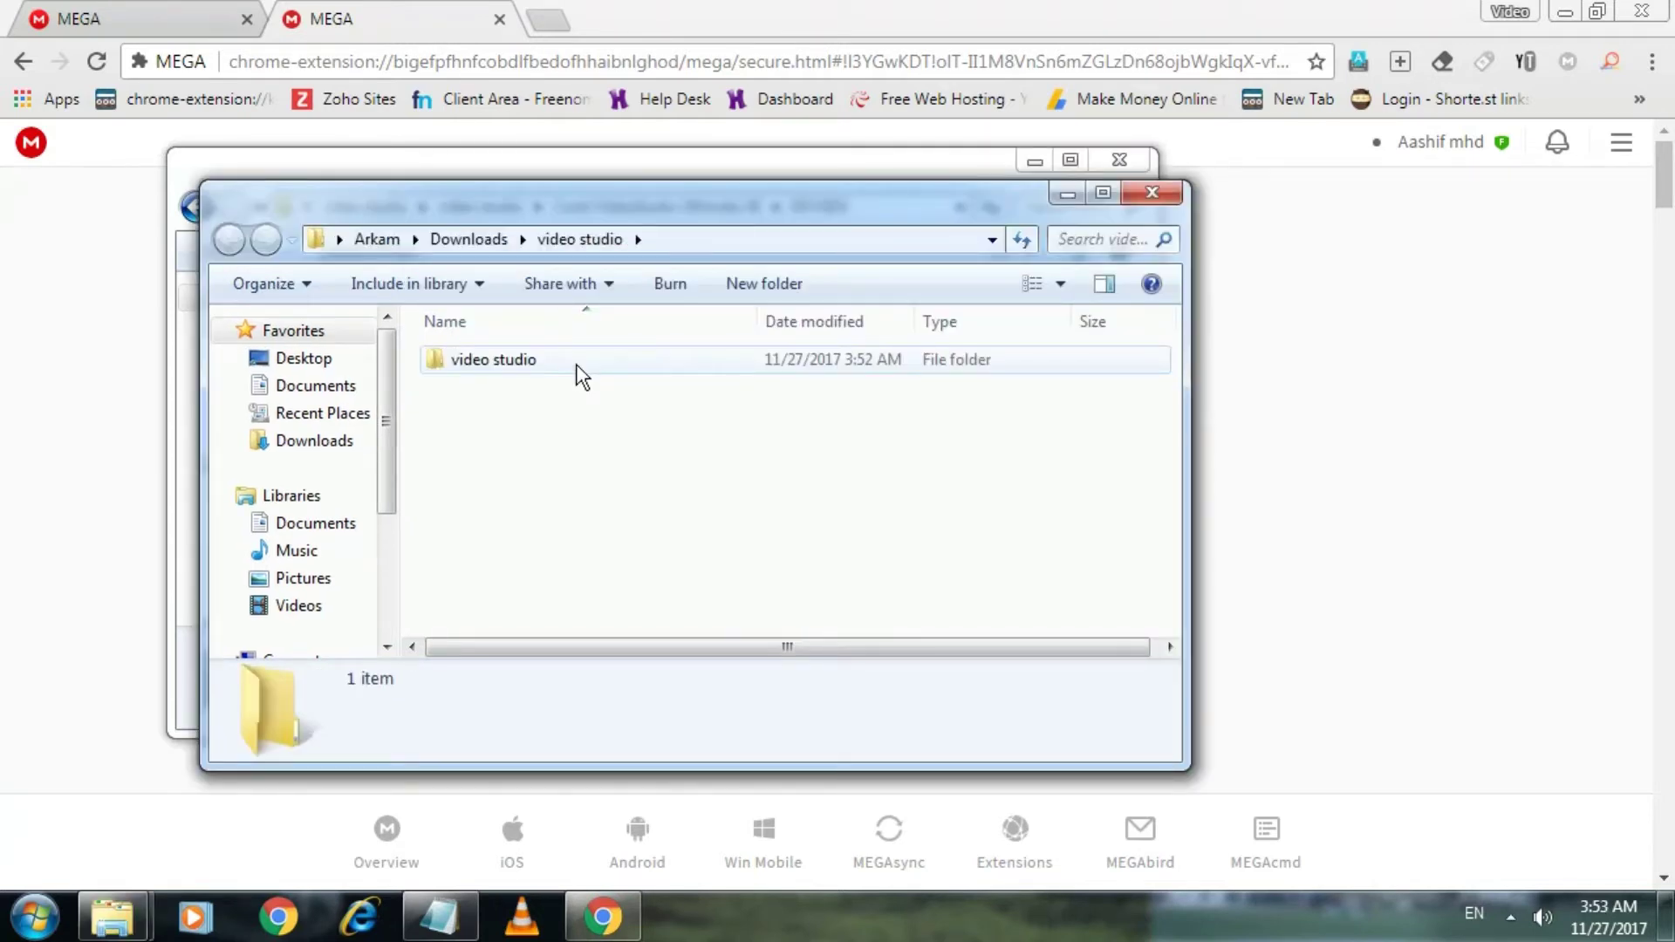
Step: In the extracted video studio folder, open Corel VideoStudio Ultimate X6 and its KEYGEN subfolder
double_click(576, 362)
click(576, 359)
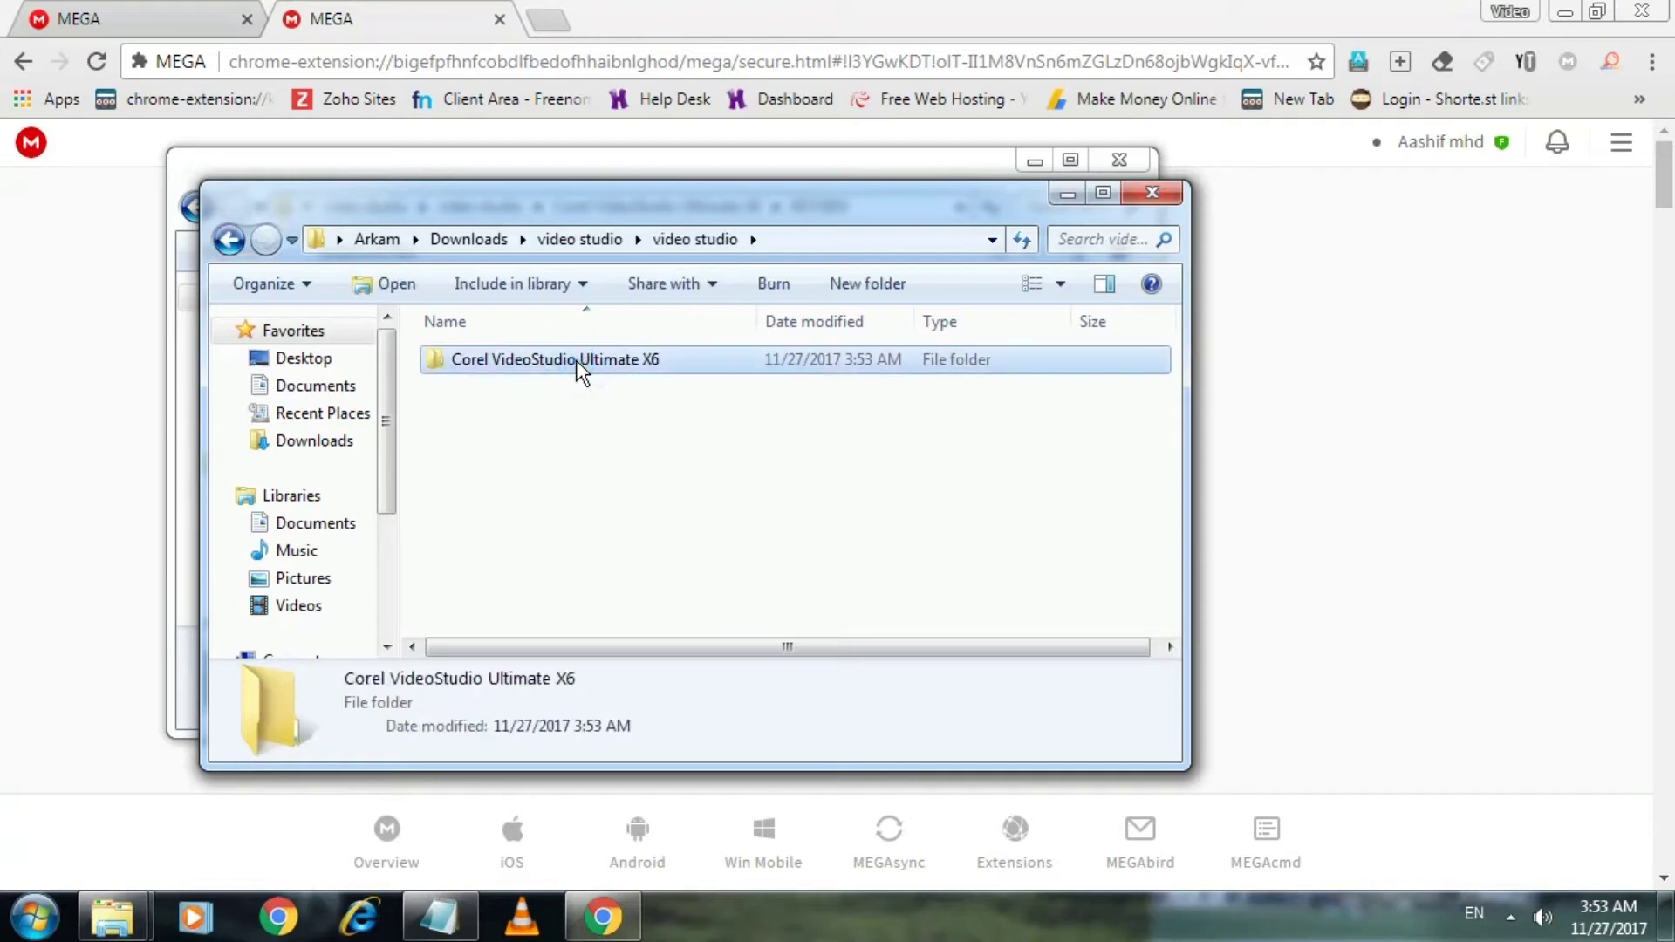
double_click(576, 360)
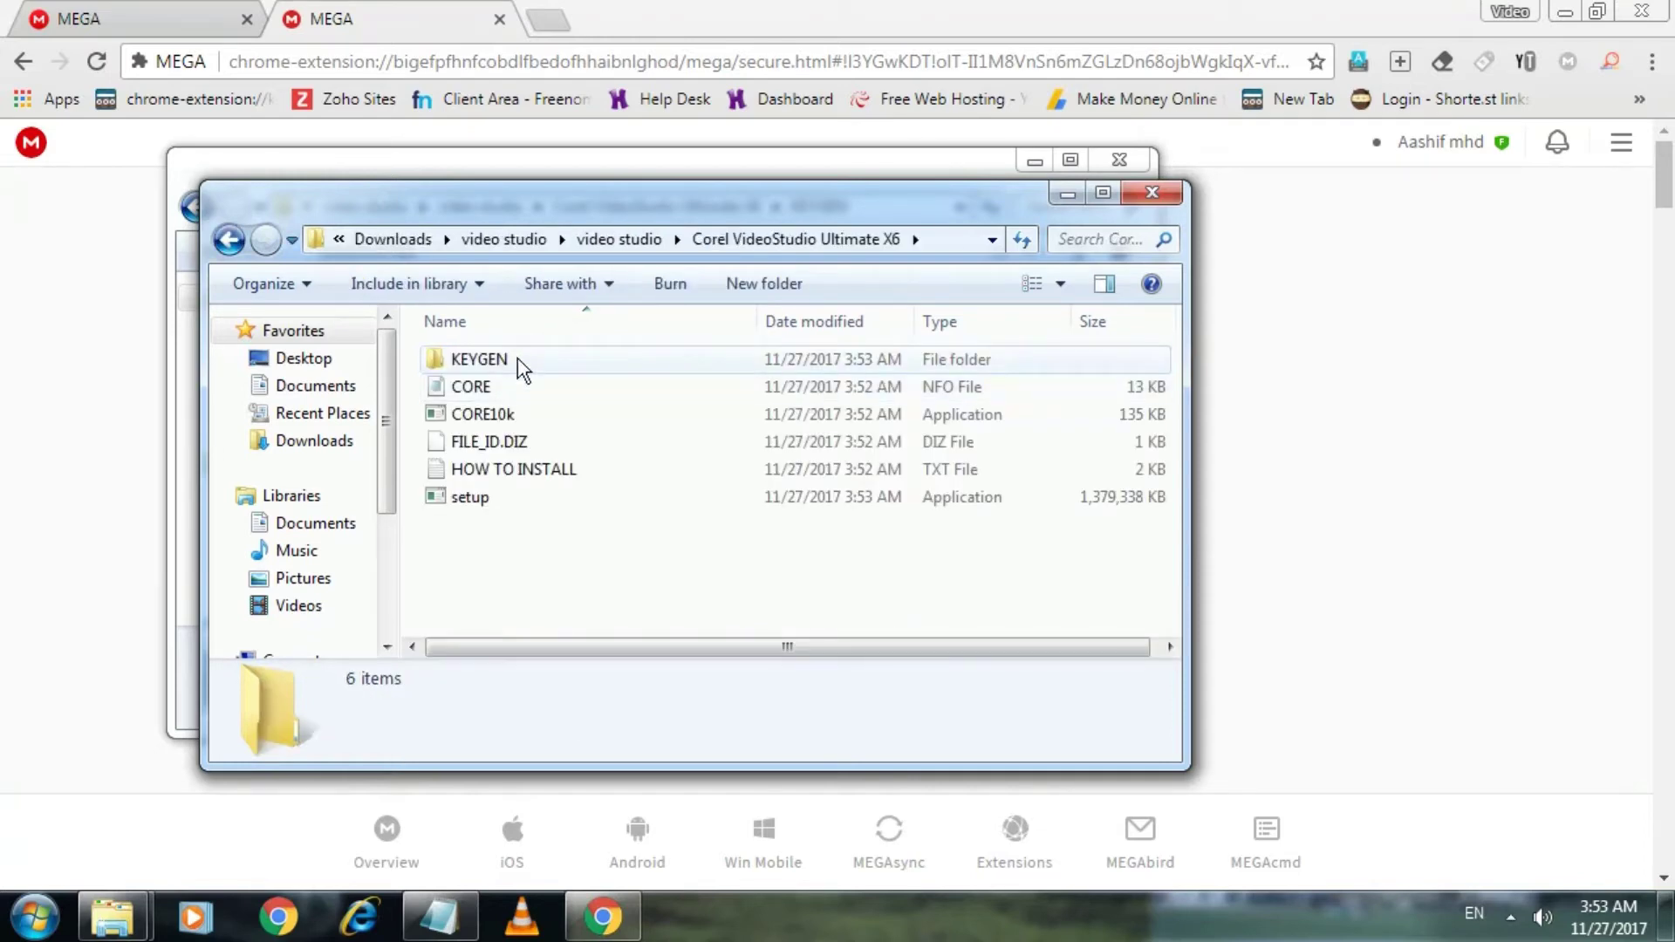
drag(547, 195, 490, 238)
double_click(470, 370)
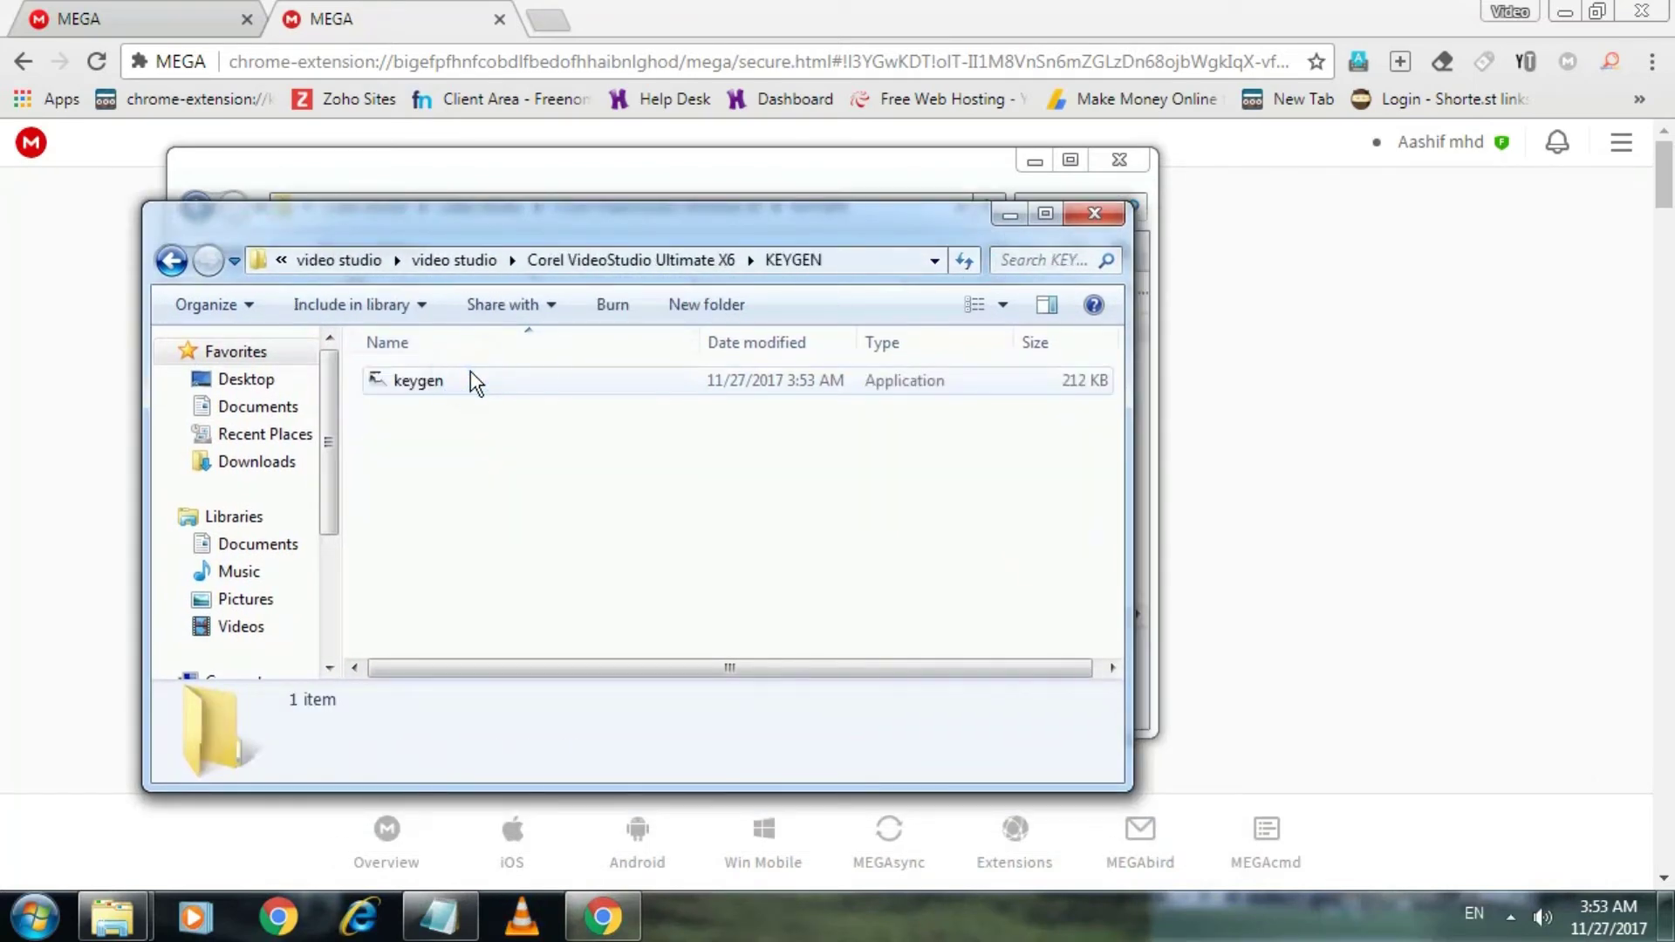
Step: Launch the extracted keygen application and allow it to run
click(416, 391)
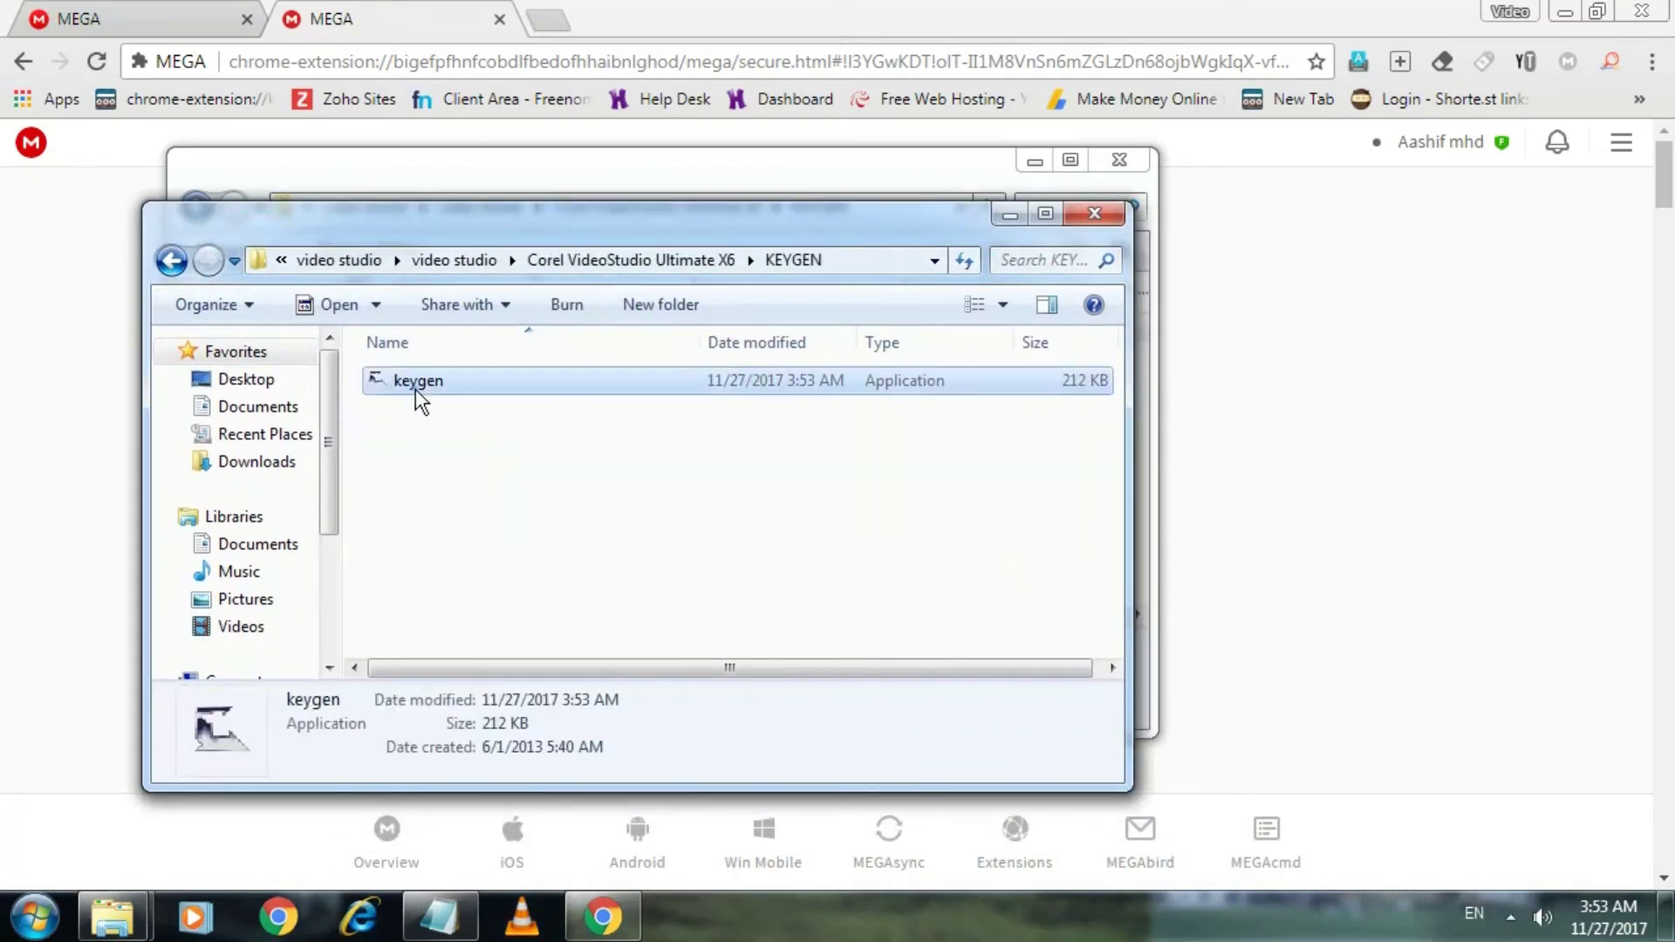
double_click(418, 392)
click(908, 481)
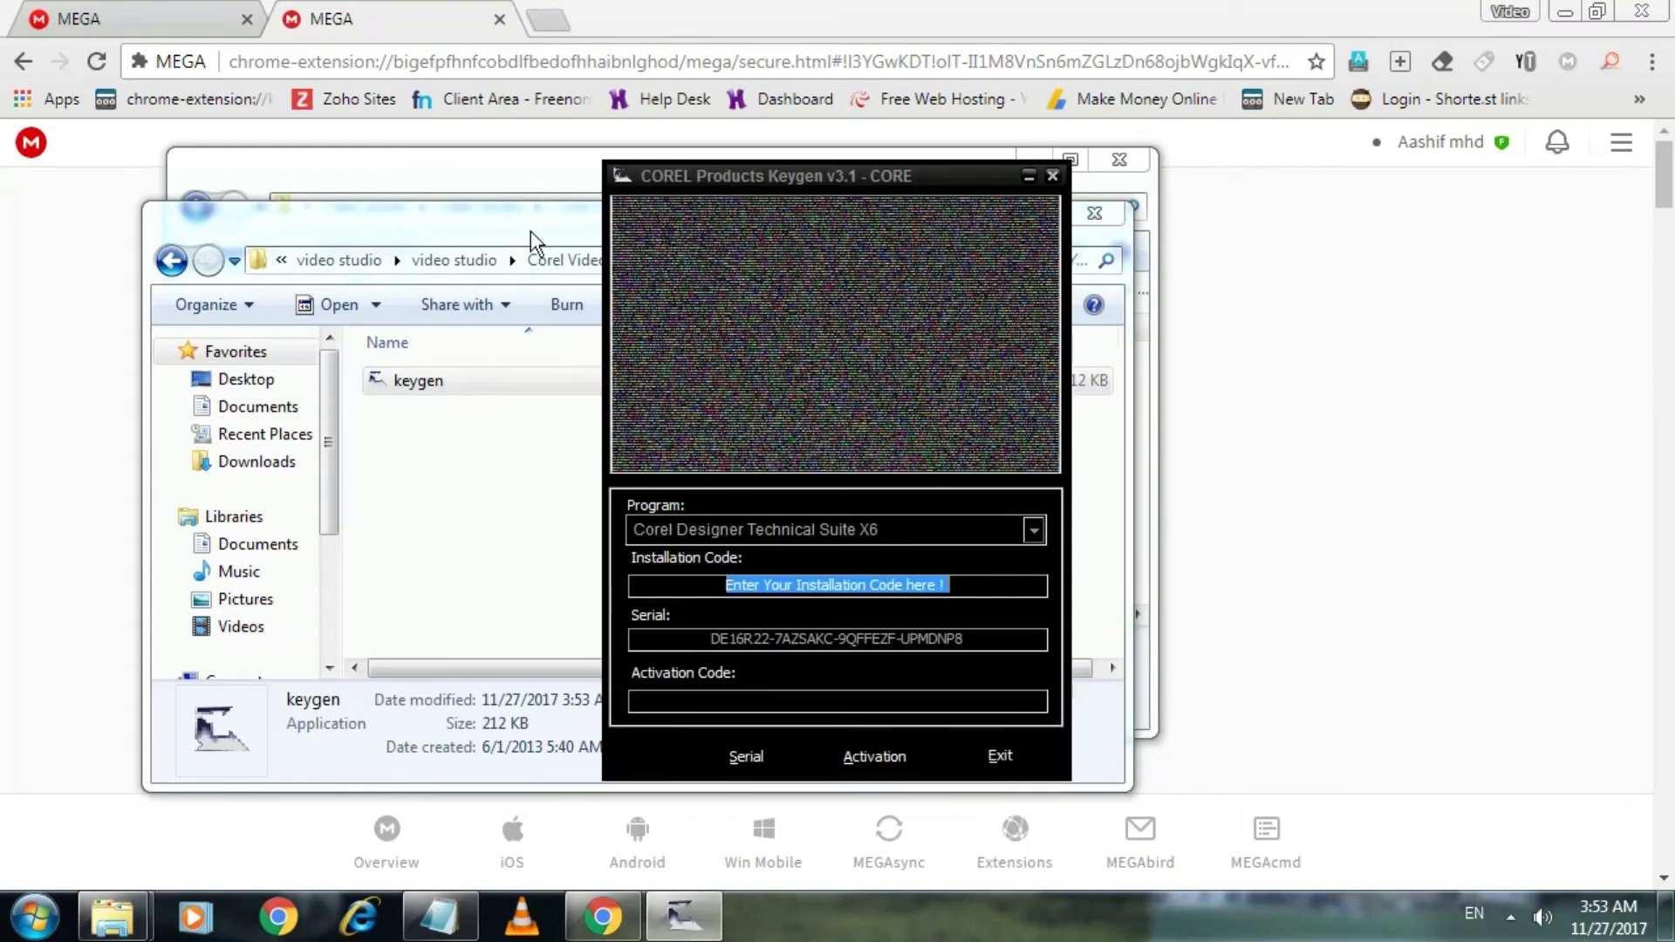
Step: Lower the system volume and move the keygen window clear of the folder window
click(1545, 918)
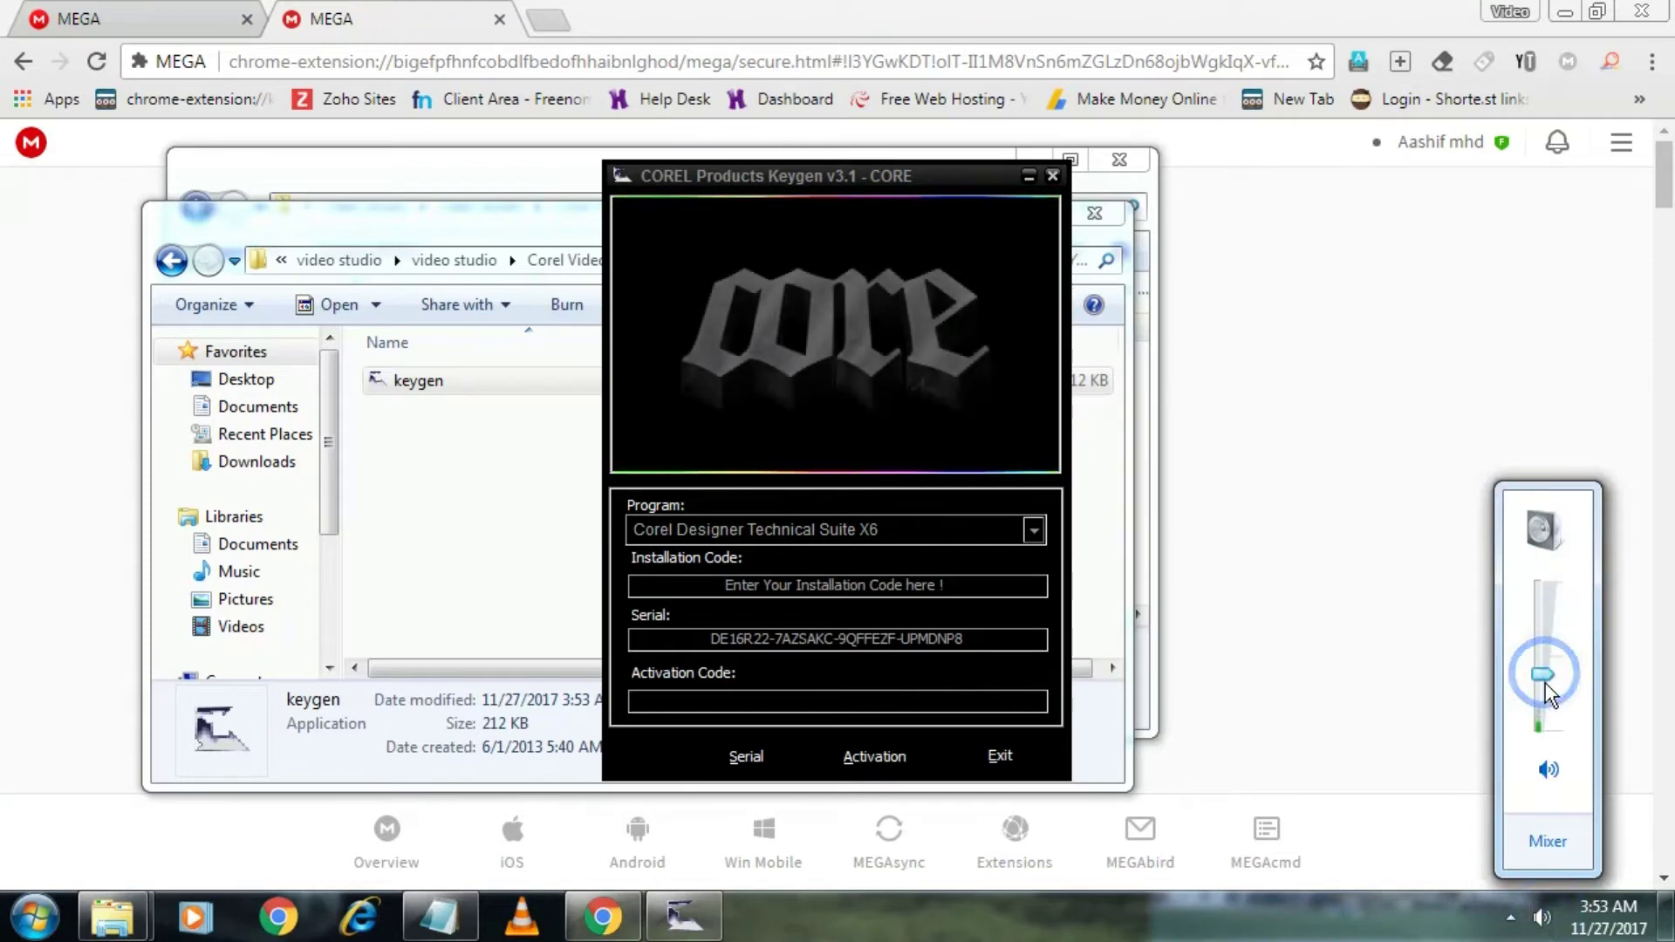
click(1540, 693)
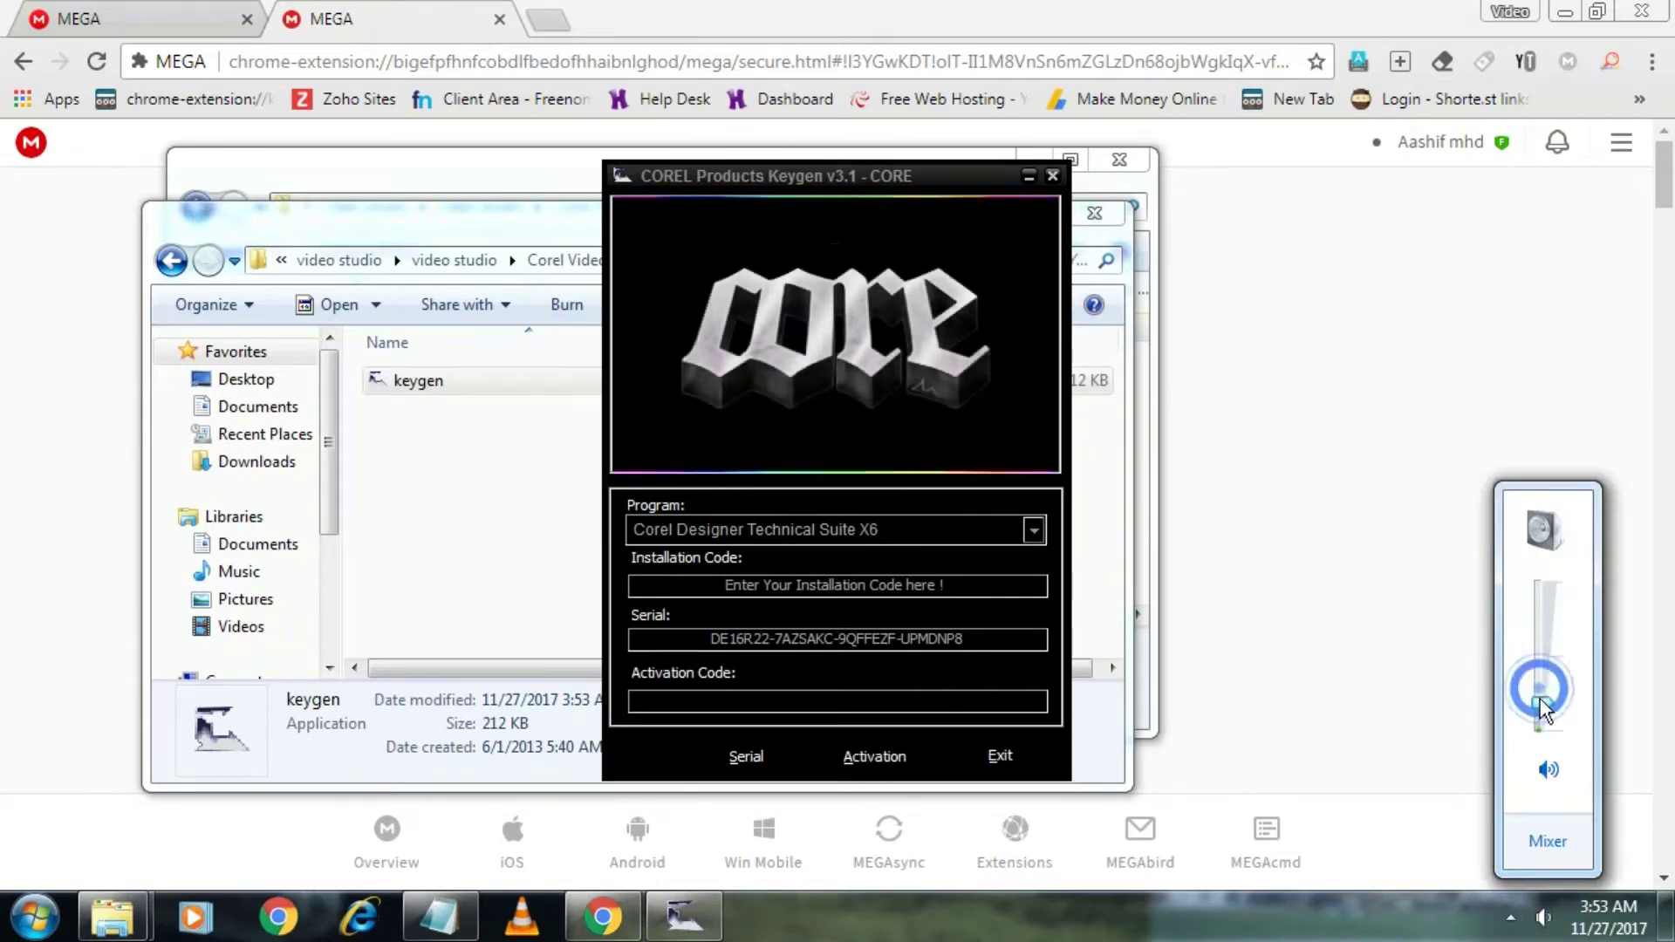
drag(825, 177, 1405, 183)
Step: Return to the Corel VideoStudio Ultimate X6 folder and launch setup, allowing the file to run
click(172, 262)
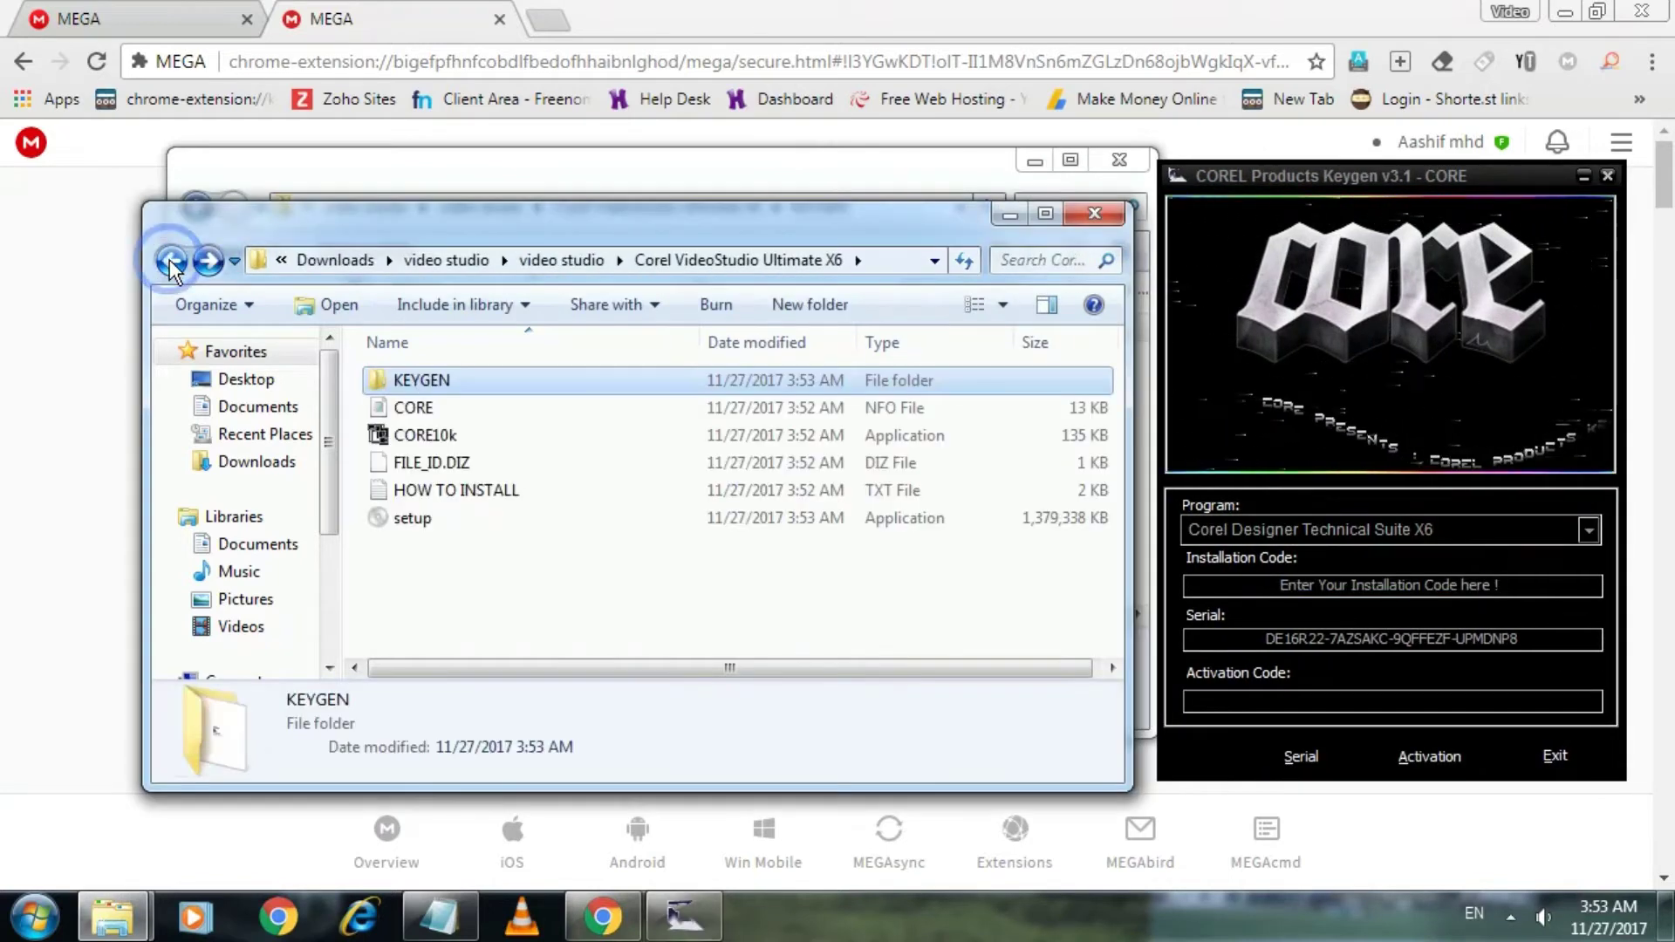
click(424, 518)
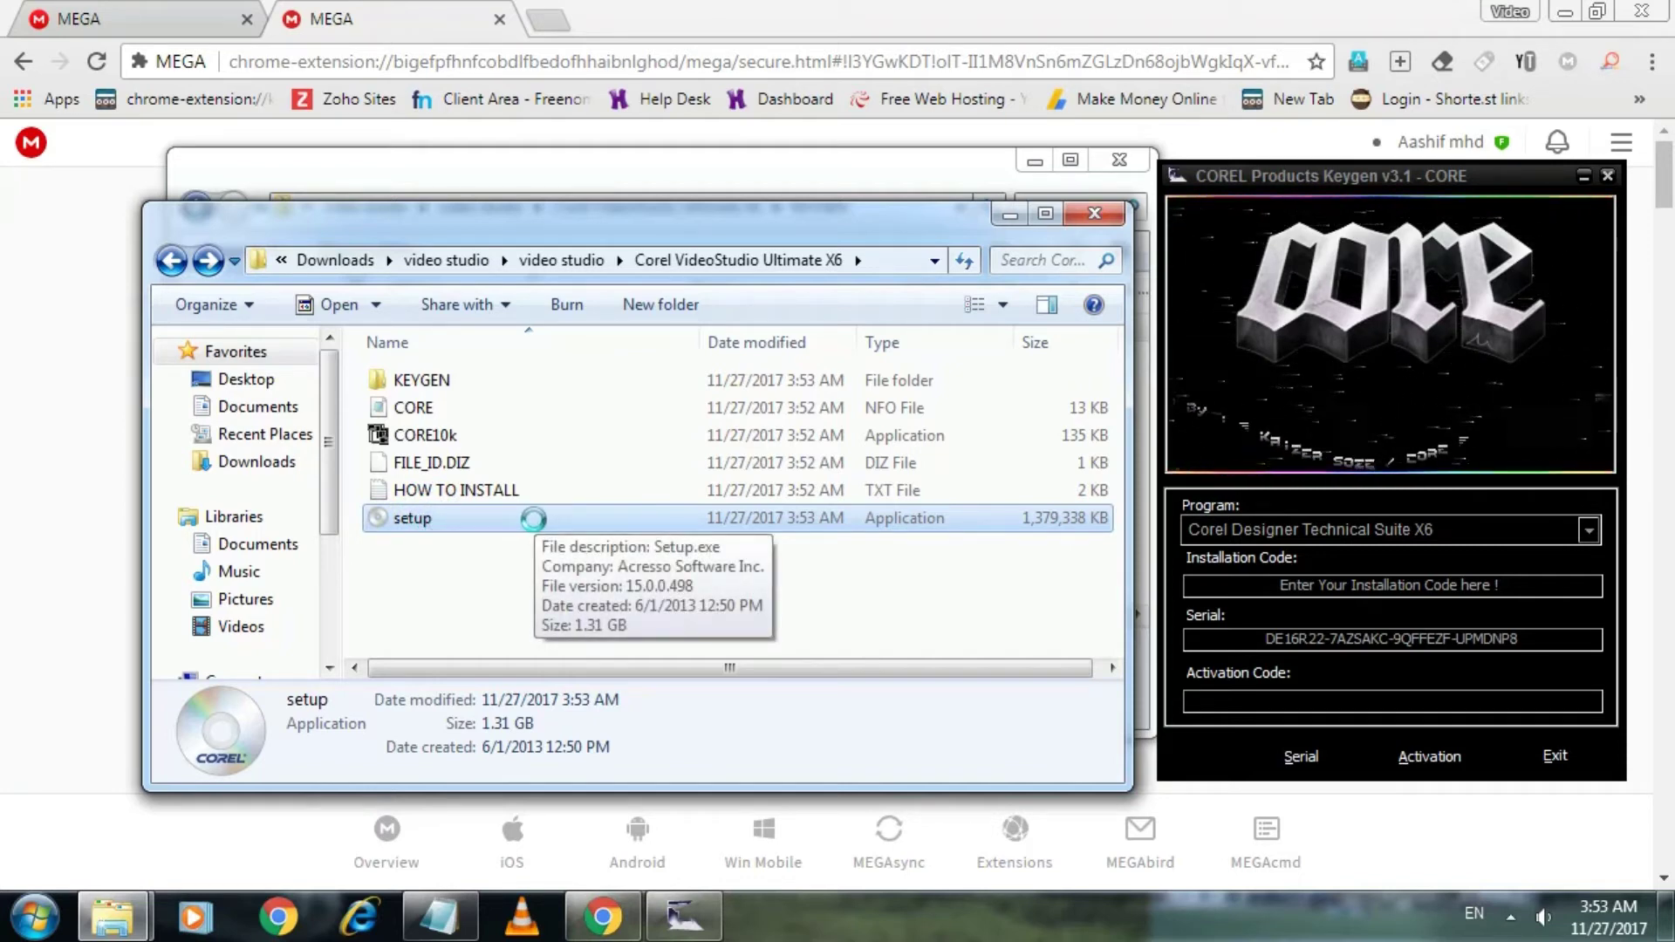
click(785, 578)
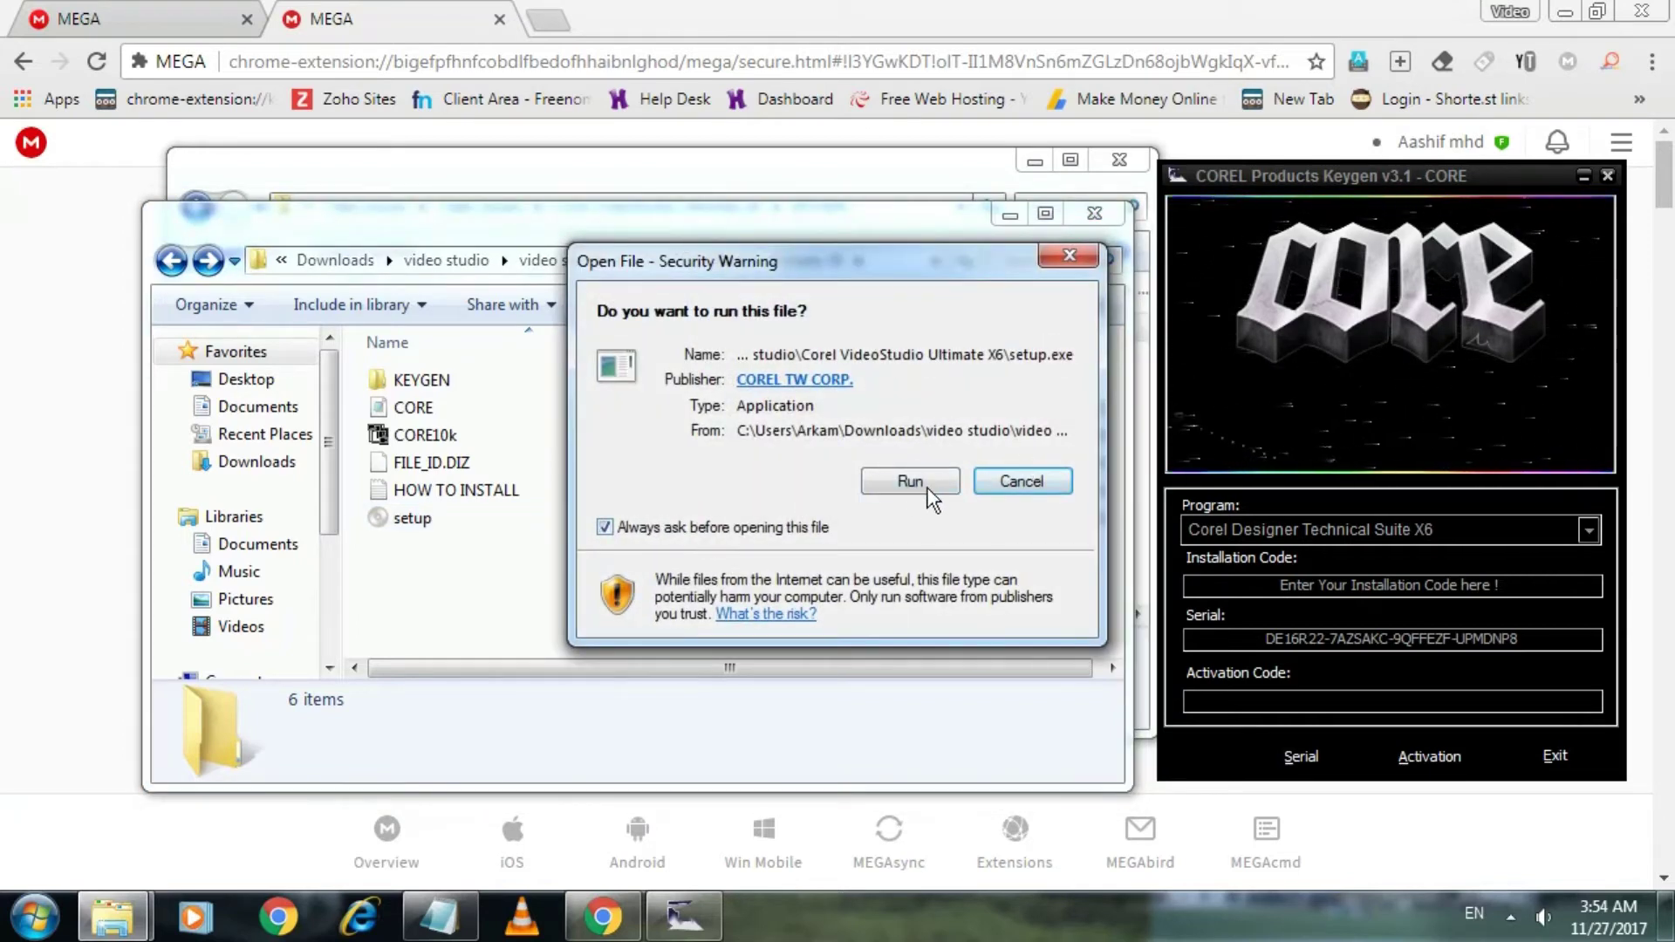
click(910, 485)
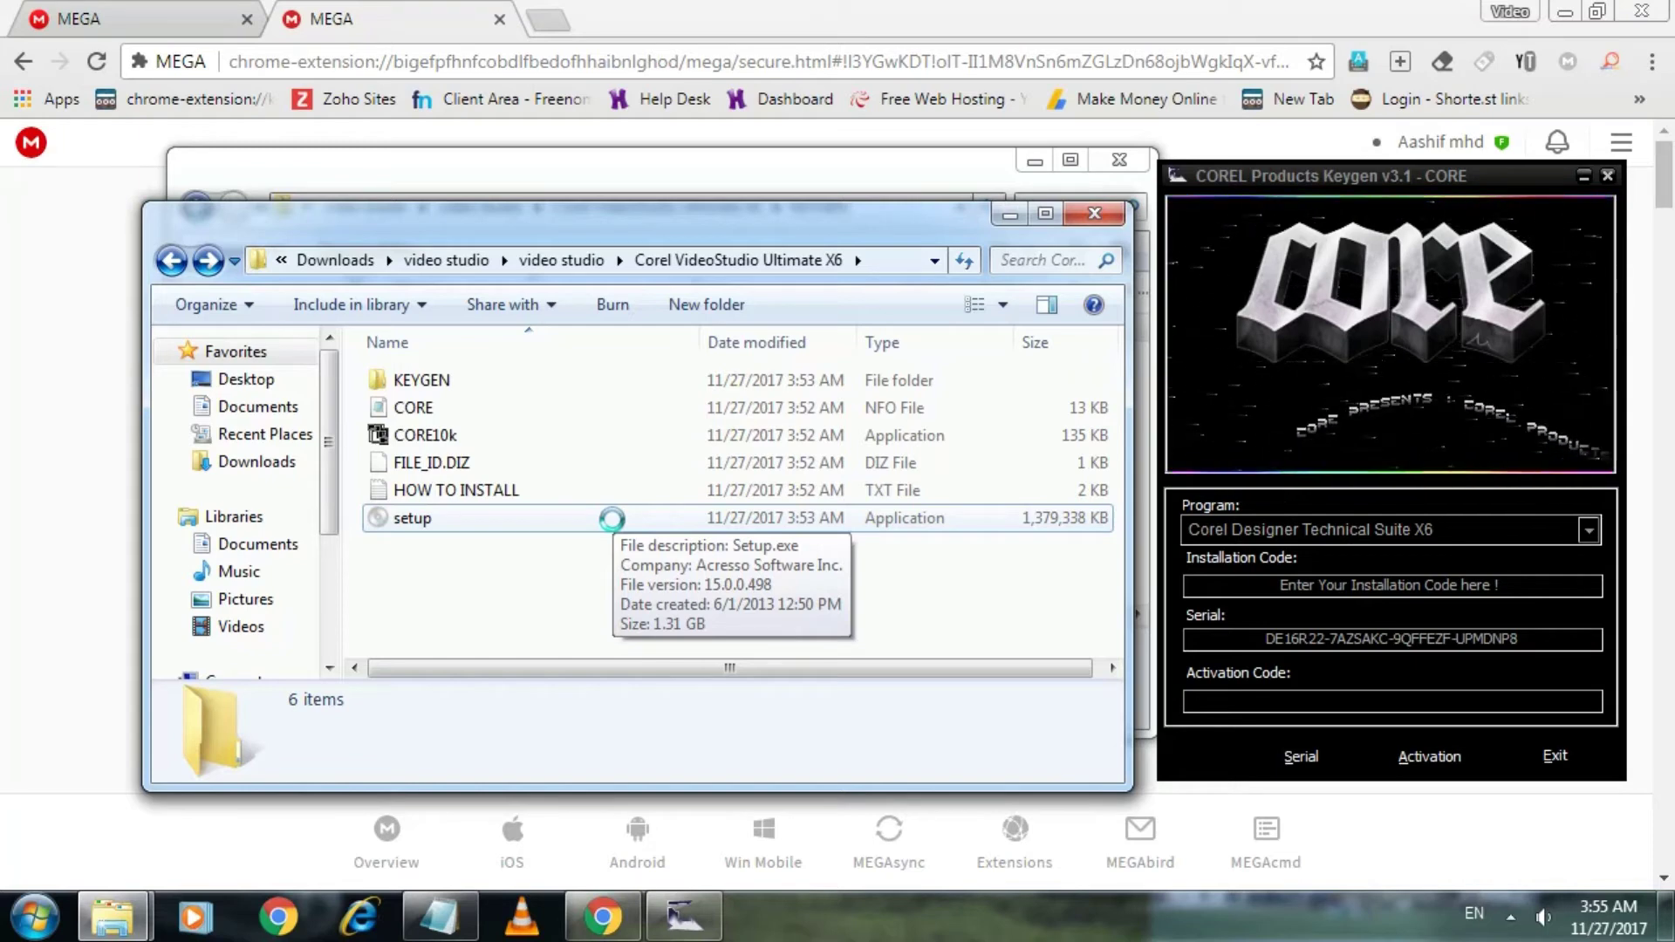
click(687, 927)
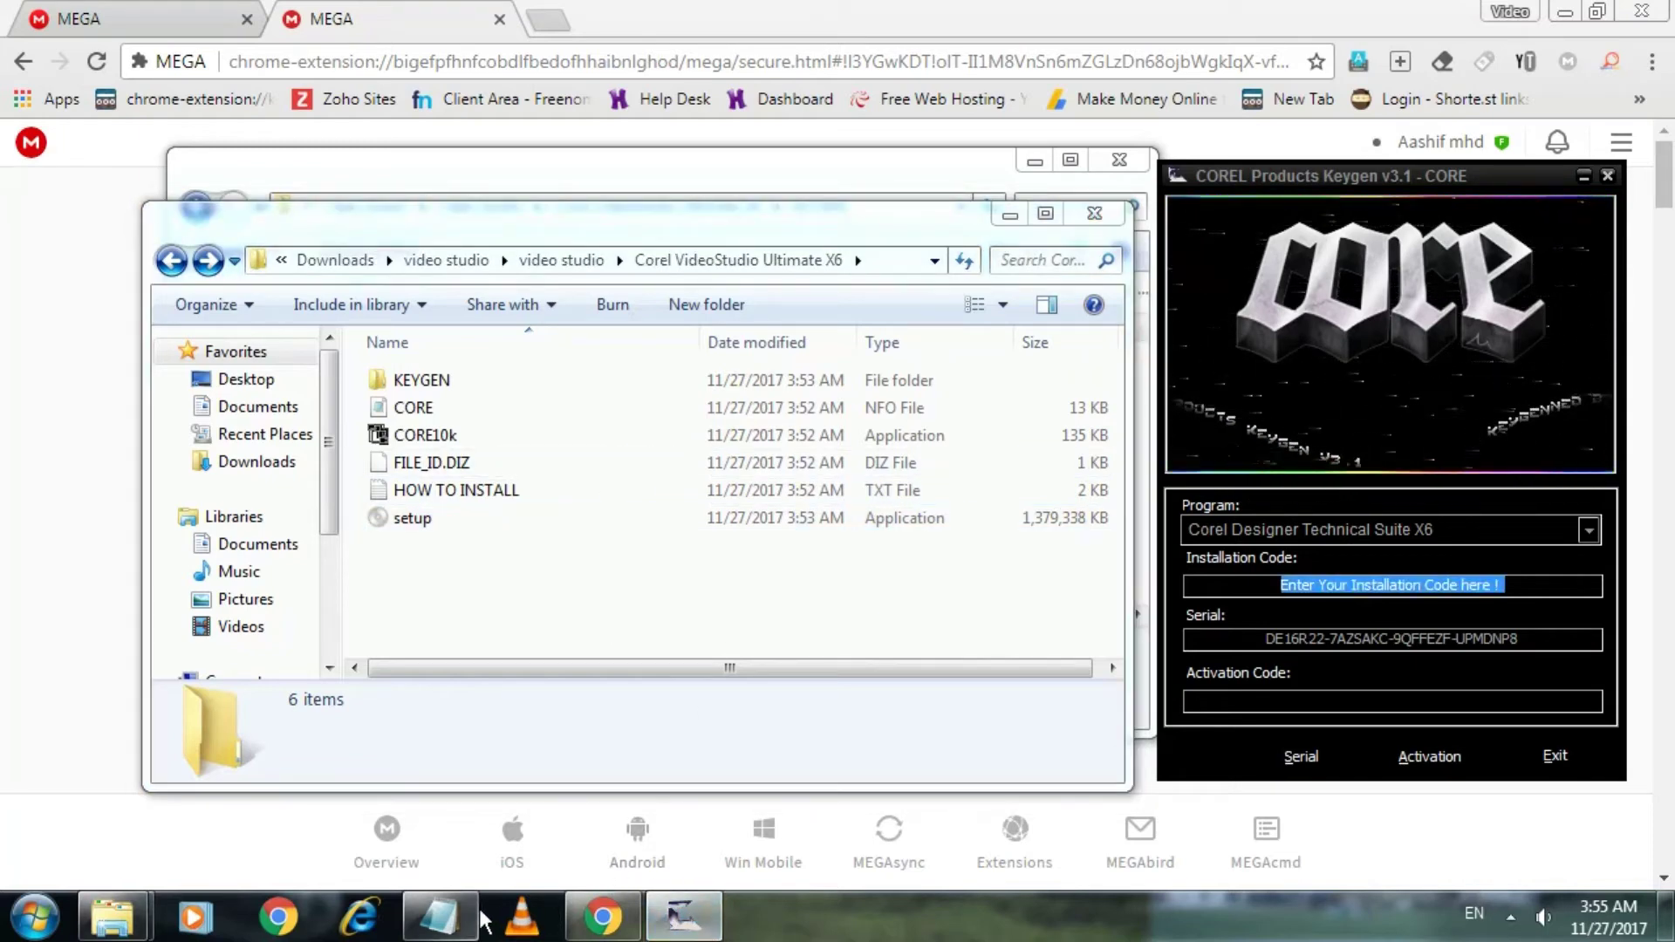
click(501, 522)
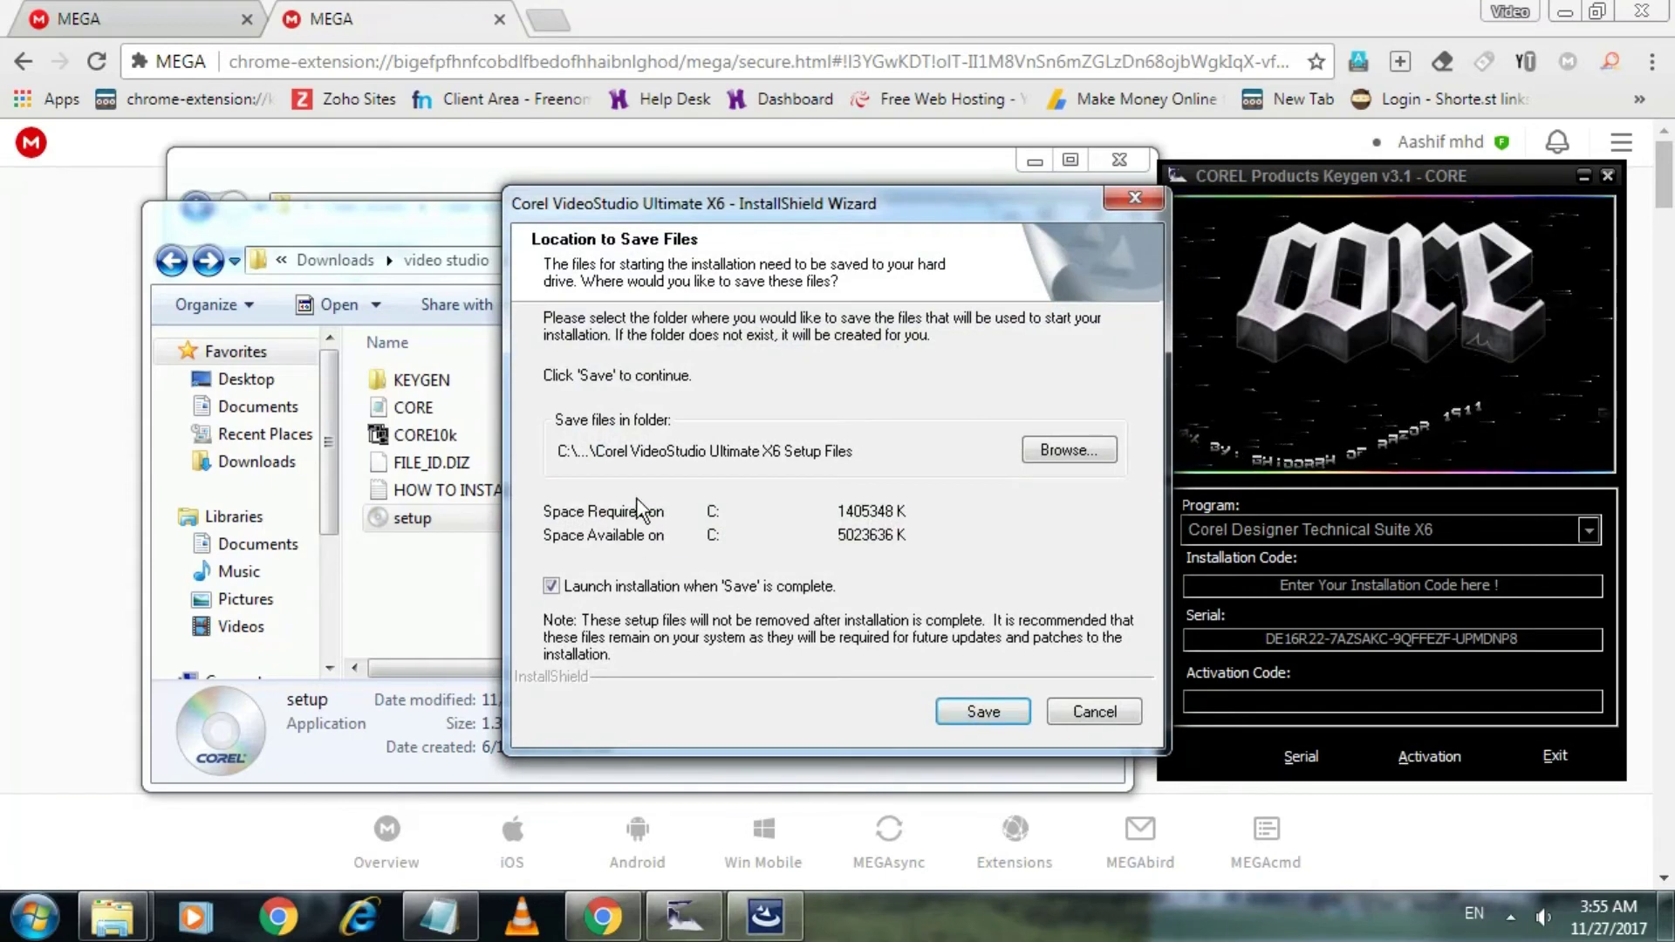
Step: Save the setup files in the default folder, accept the license agreement terms and continue
click(976, 715)
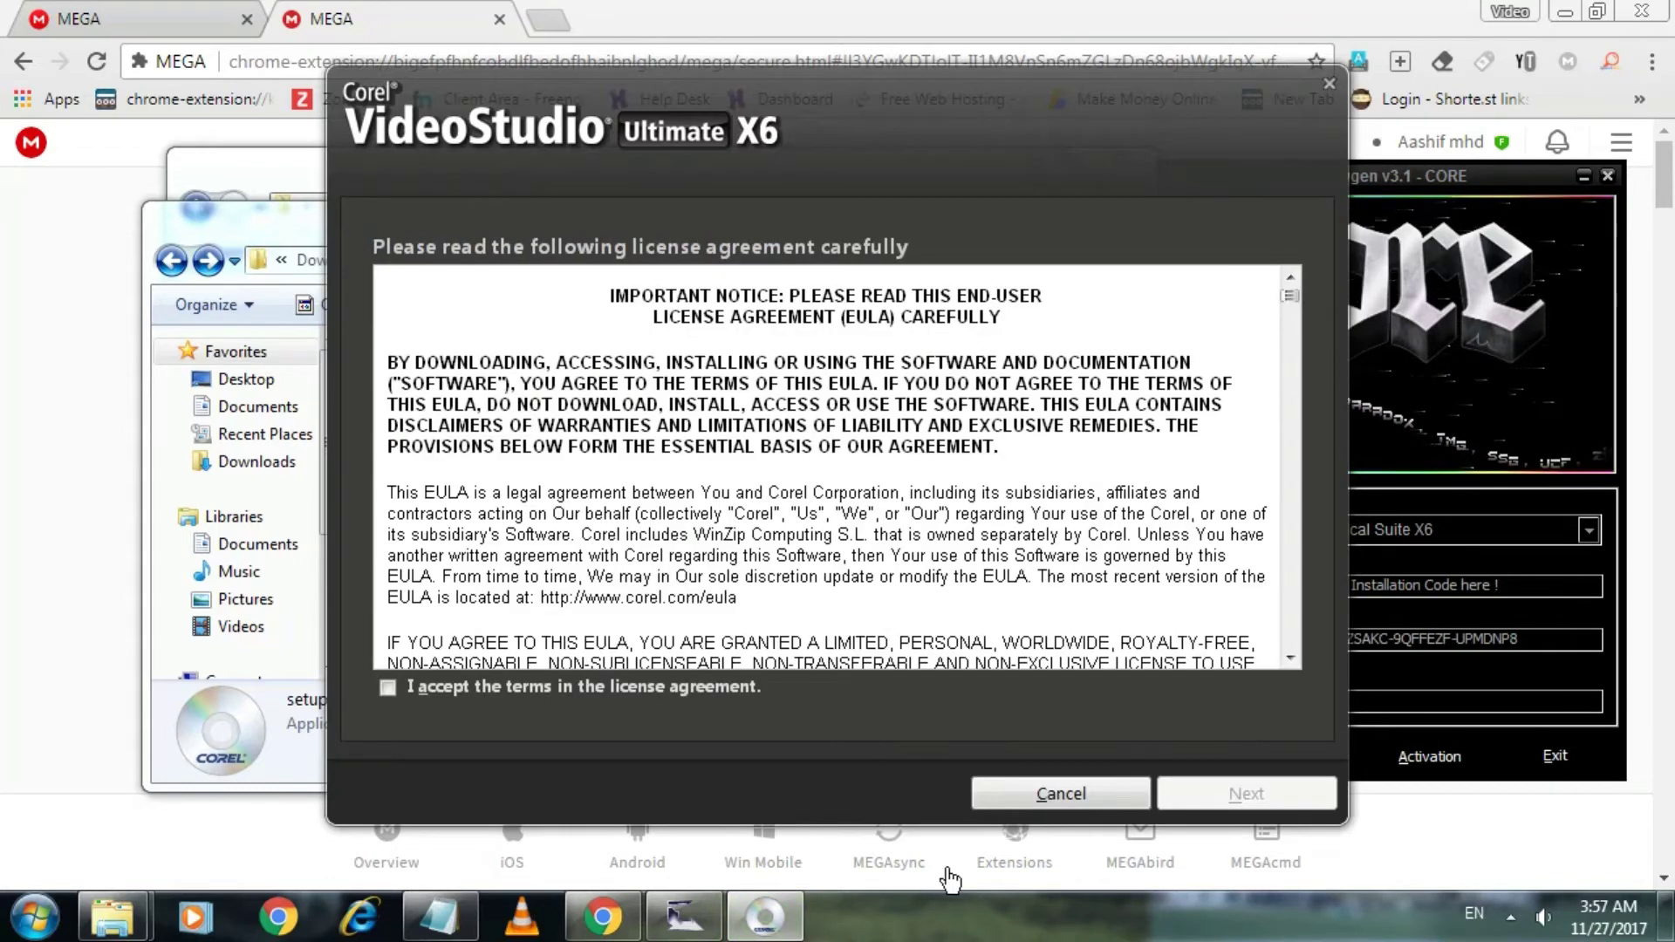
click(389, 688)
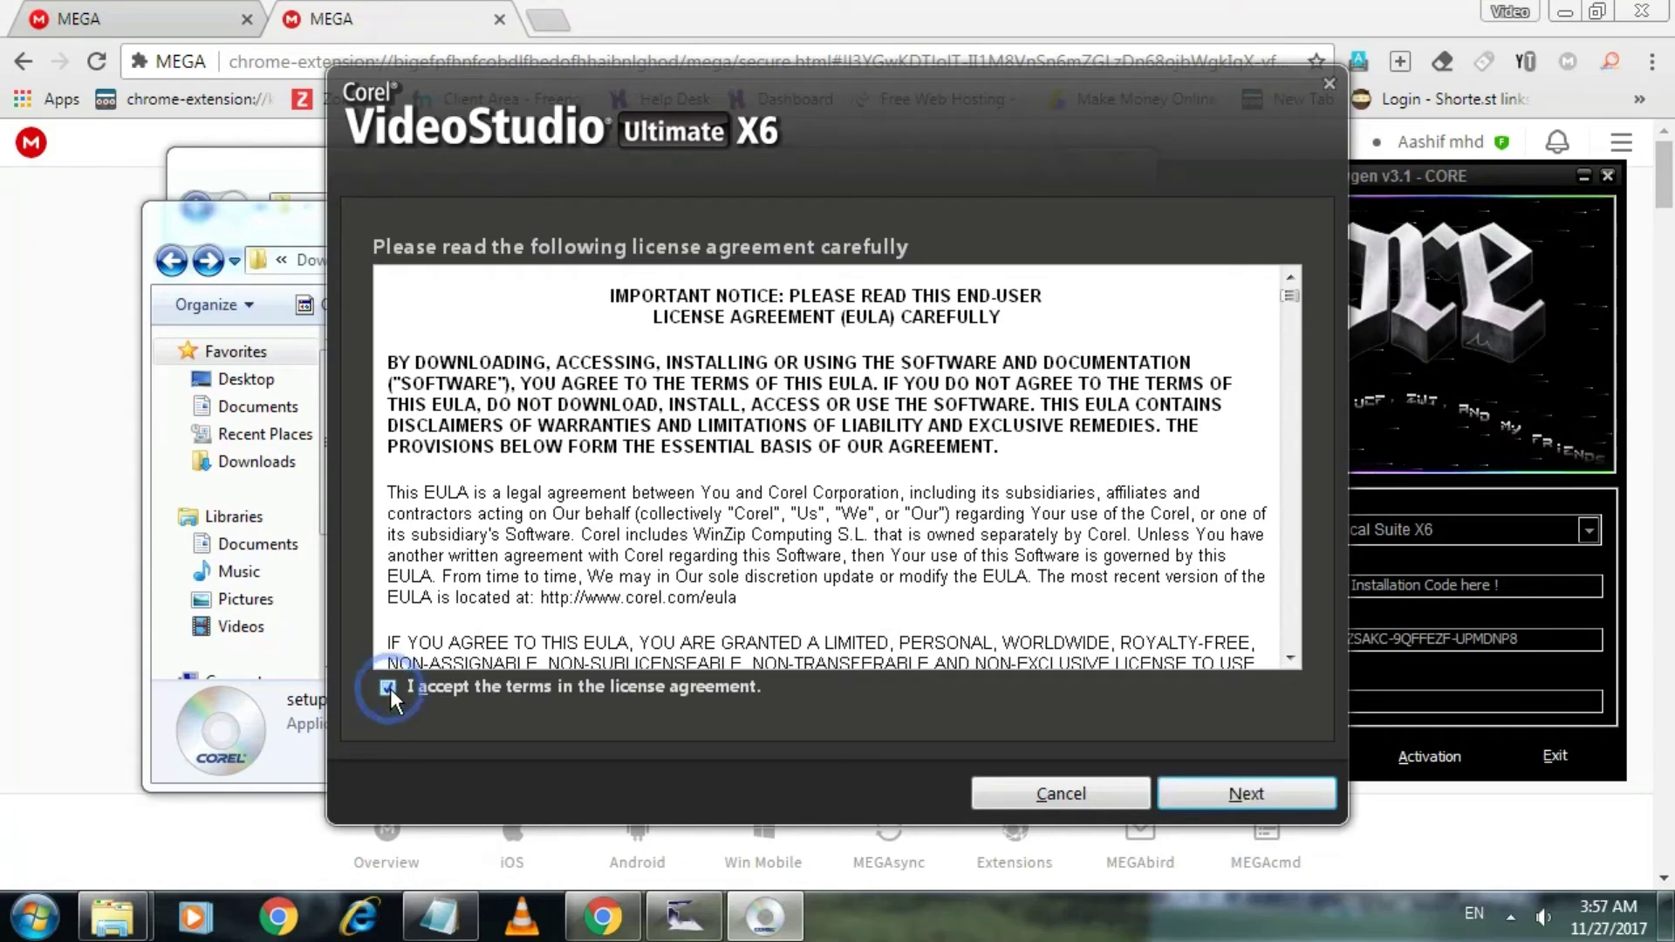
click(1256, 790)
Step: Move the installer window beside the keygen and select Corel VideoStudio Pro X6 v16.0 as the keygen's program
click(496, 401)
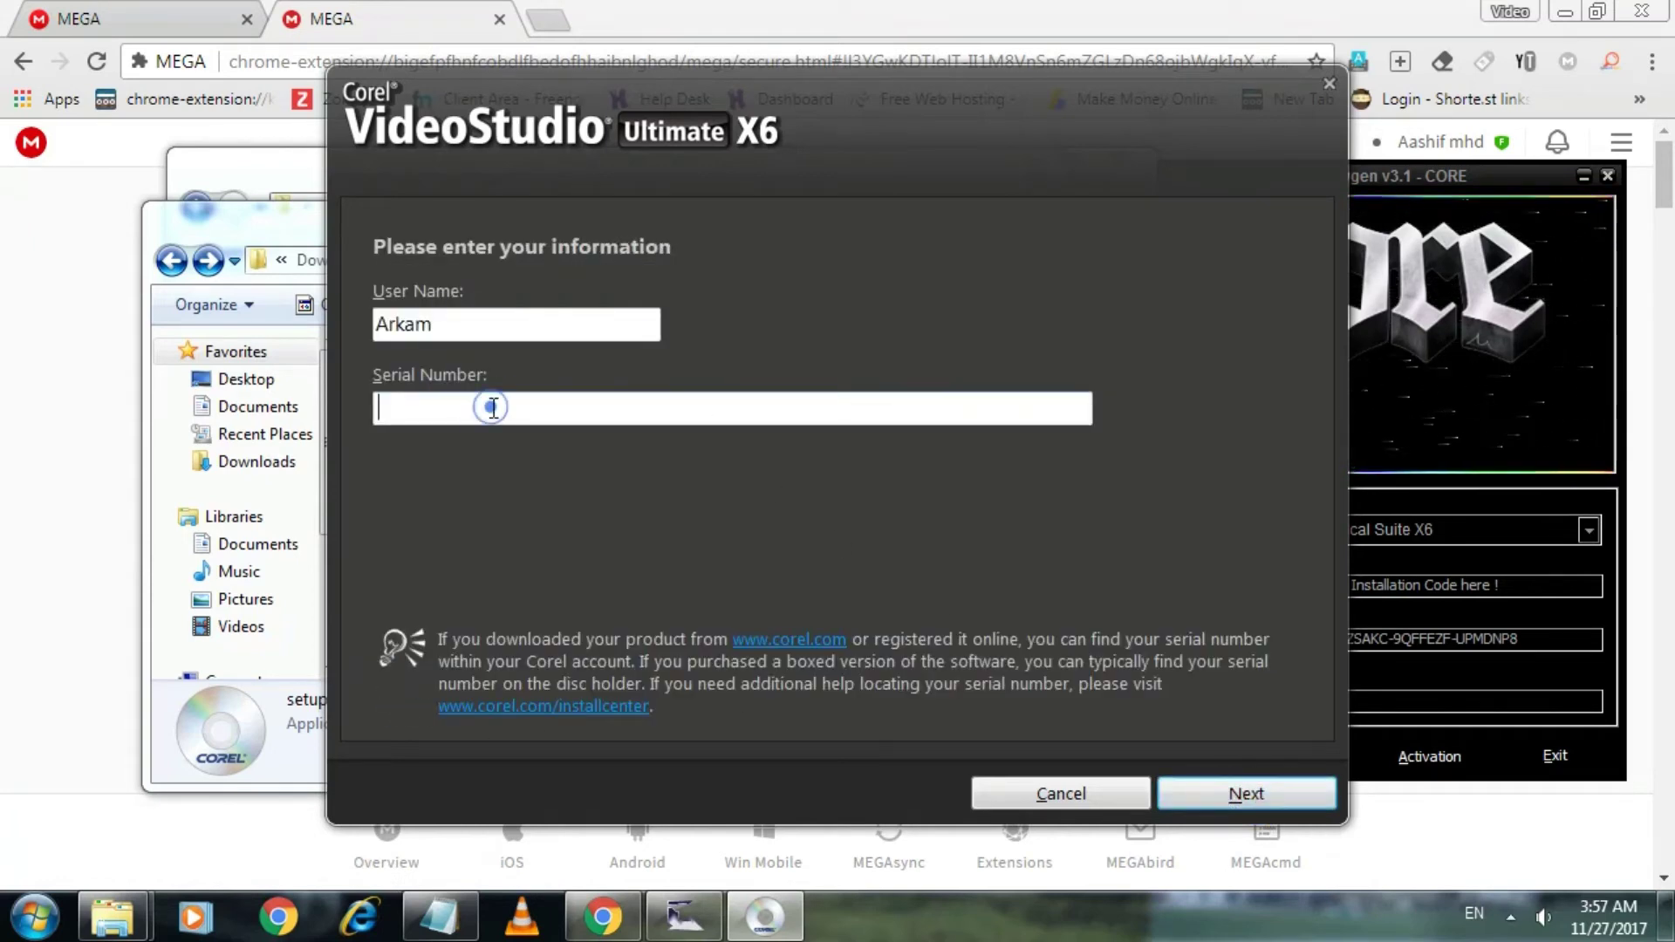
drag(1094, 101, 874, 98)
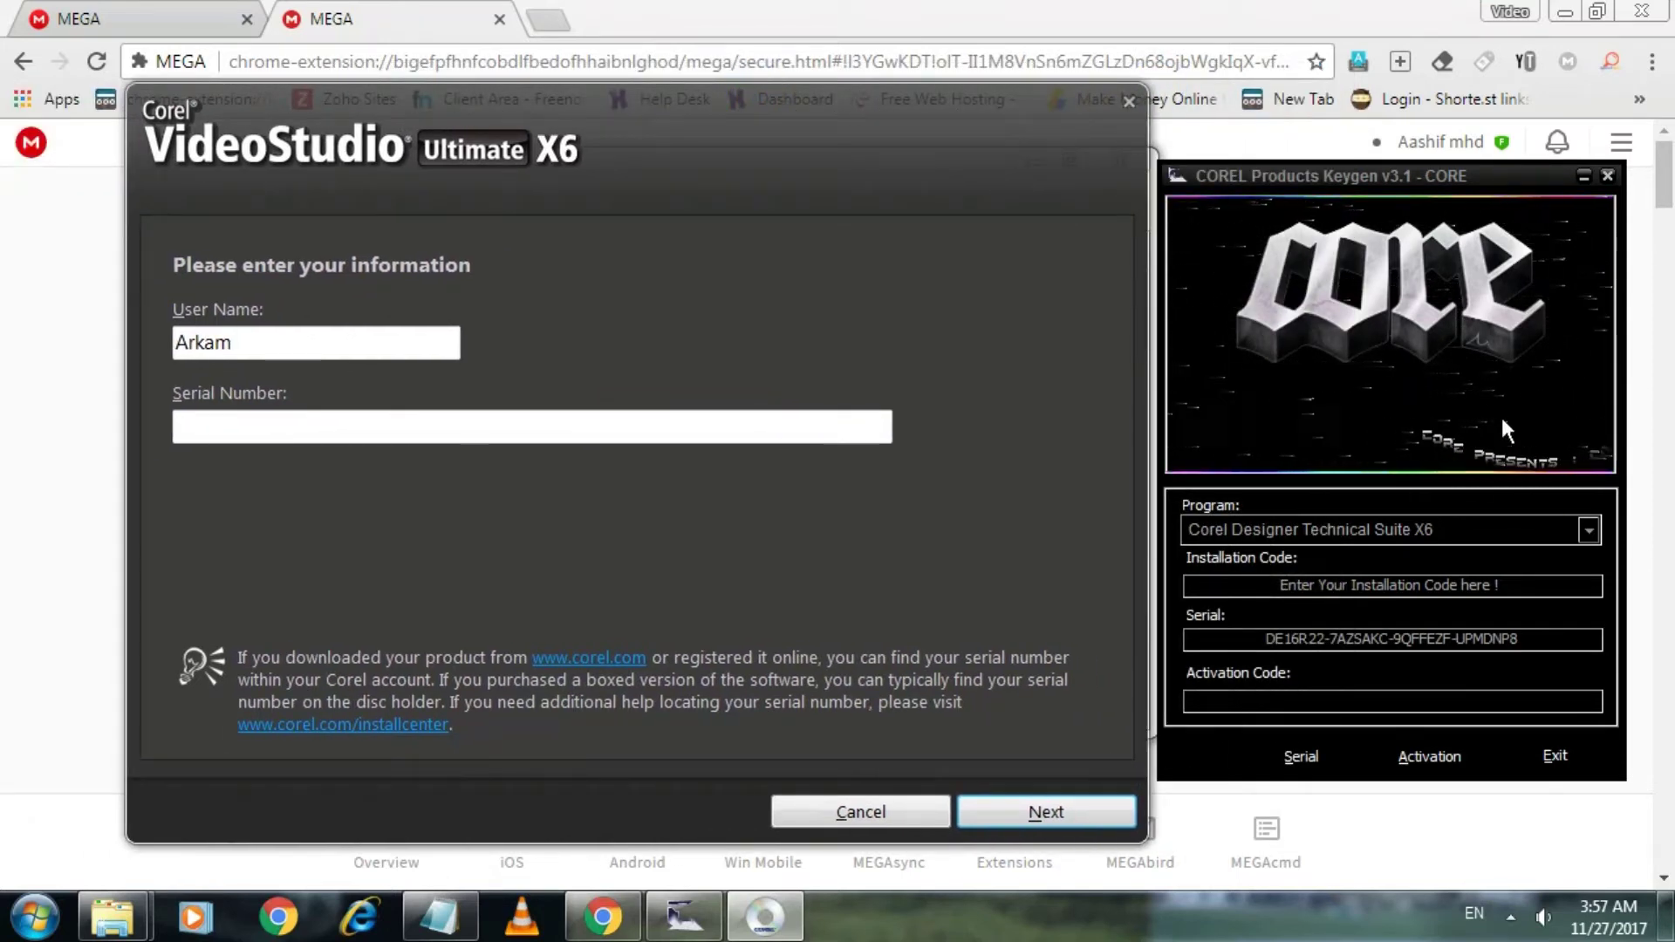
click(1588, 530)
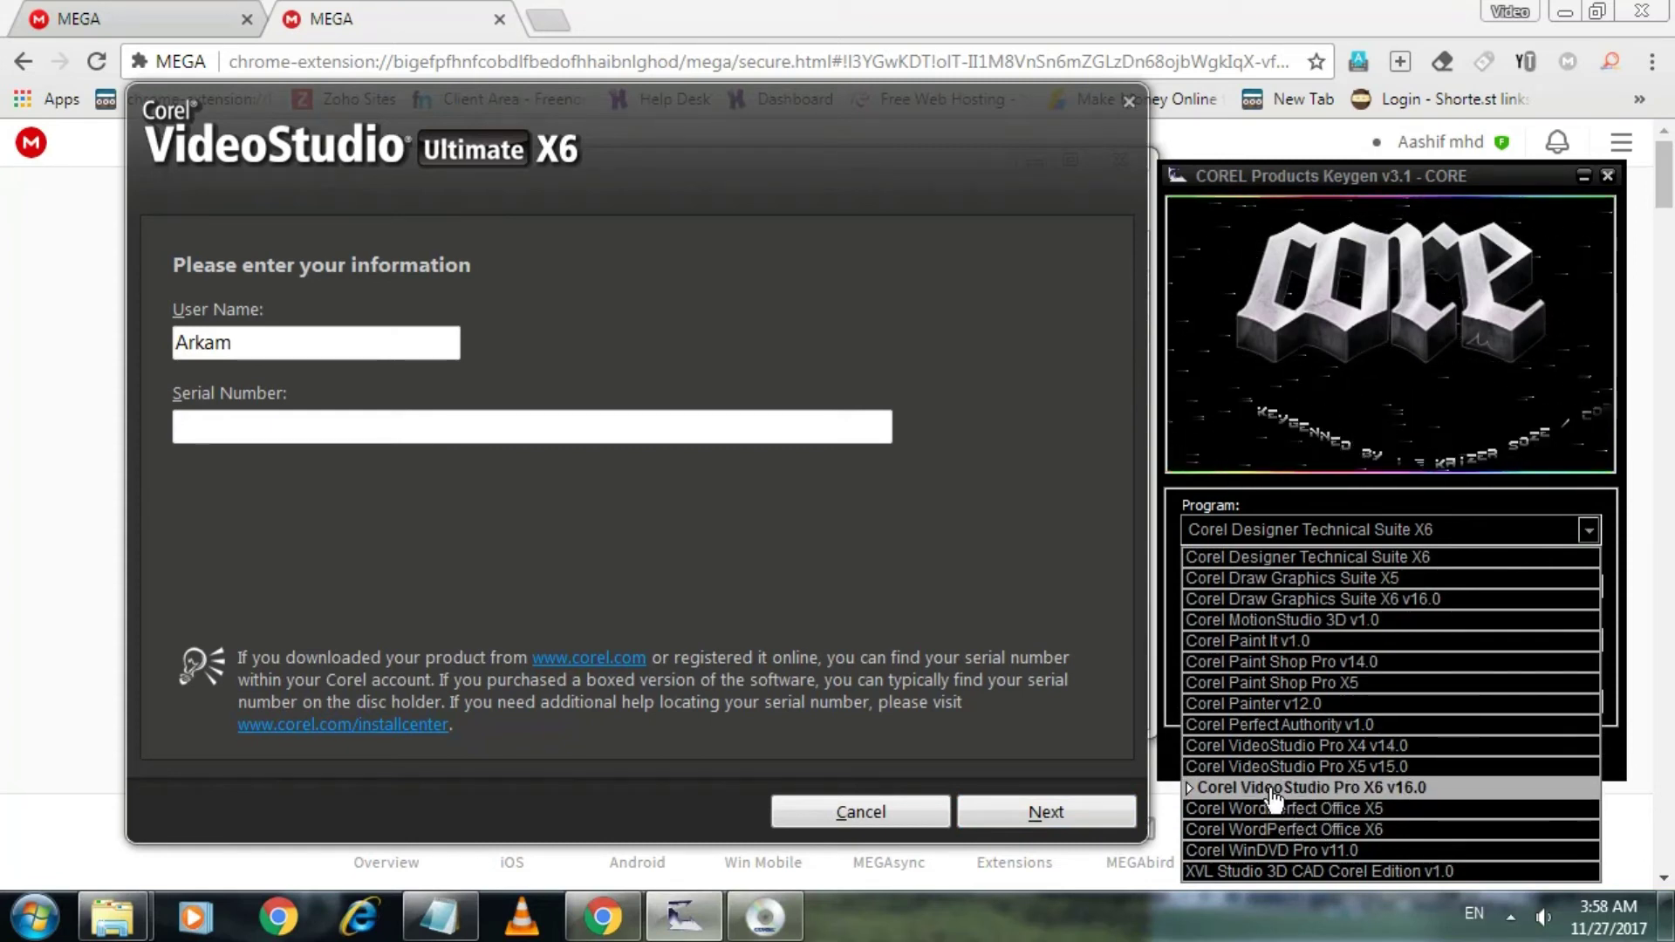
click(1417, 789)
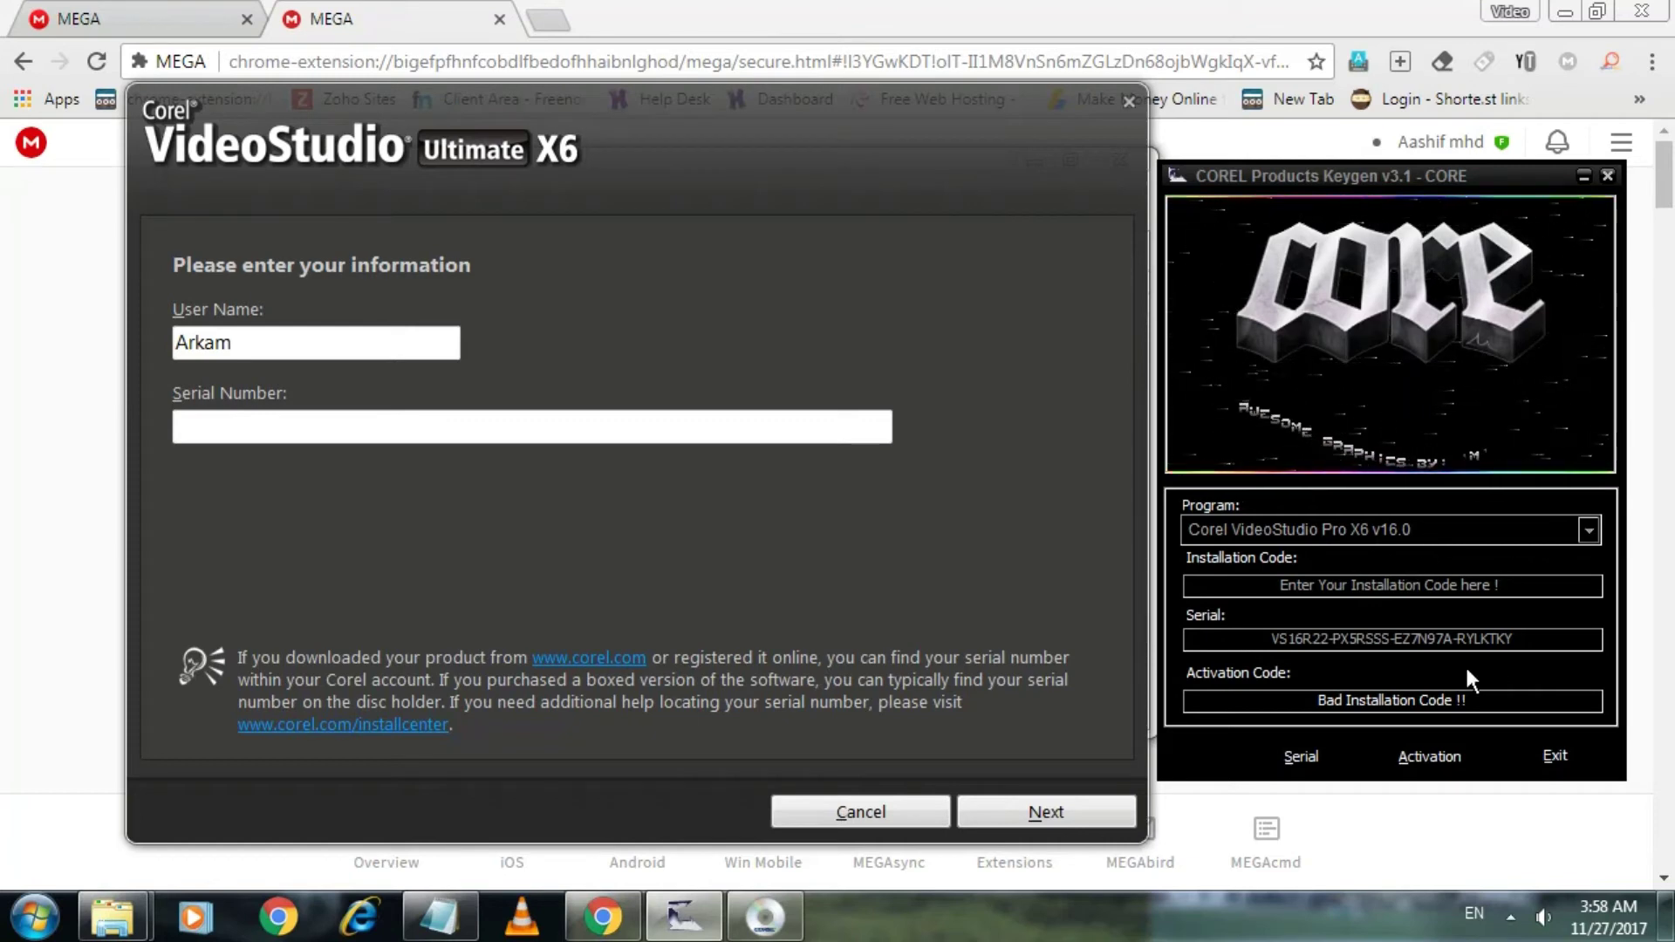
Step: Copy the serial from the keygen into the installer's Serial Number field and continue to the installation settings
drag(1533, 637, 1262, 632)
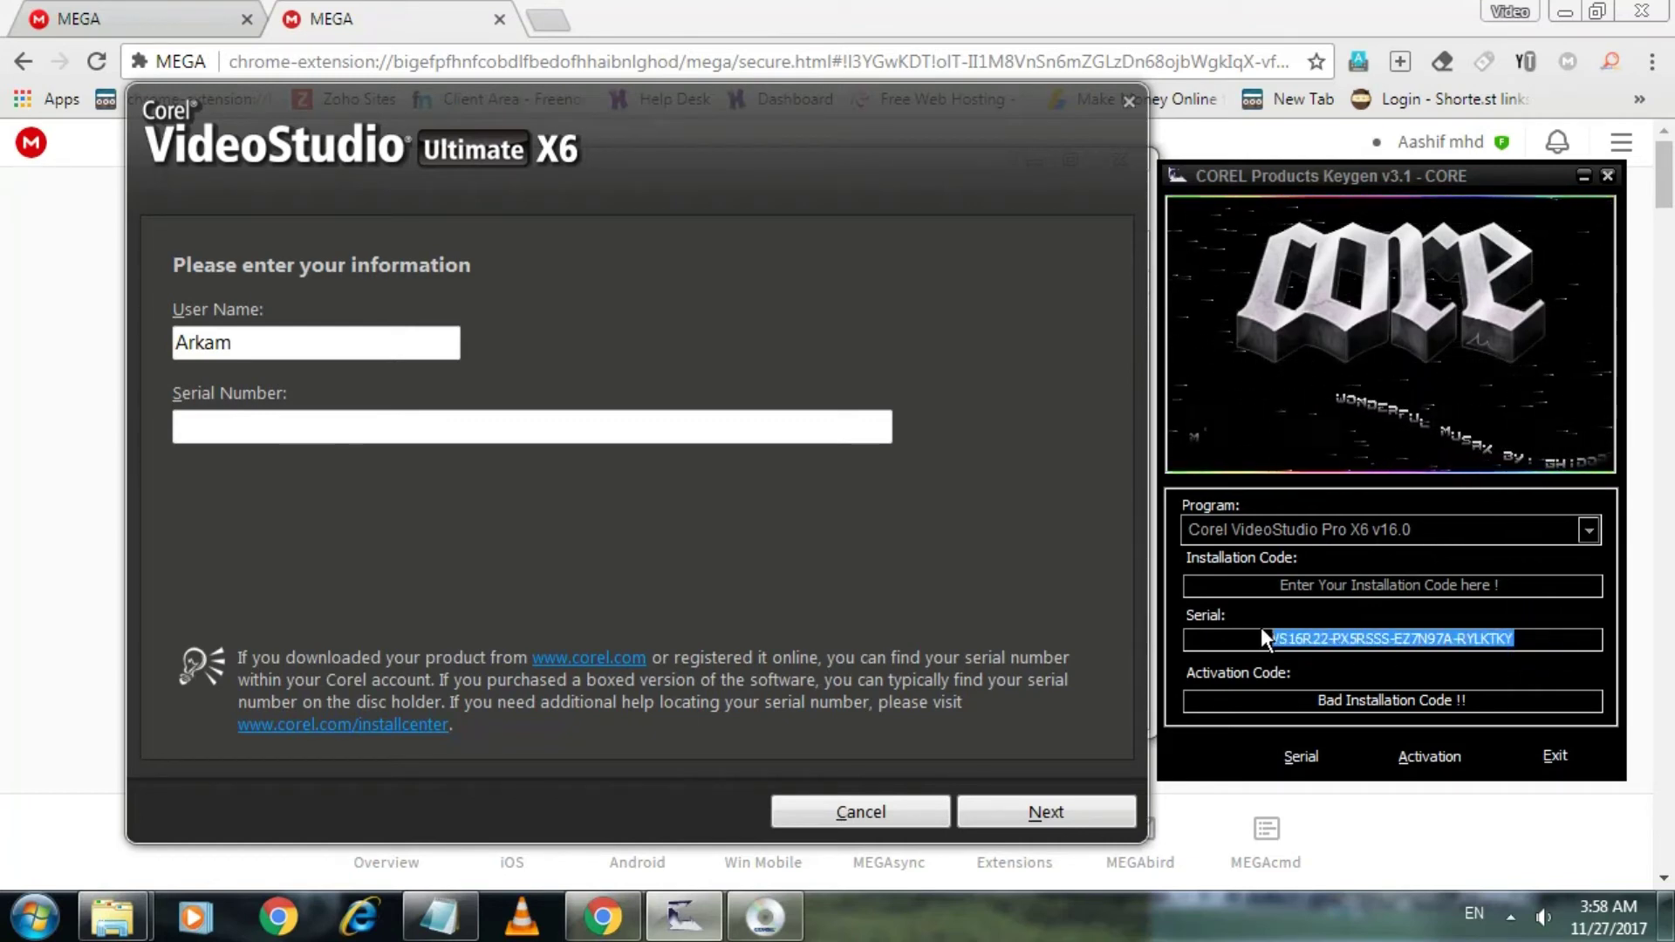
right_click(1396, 638)
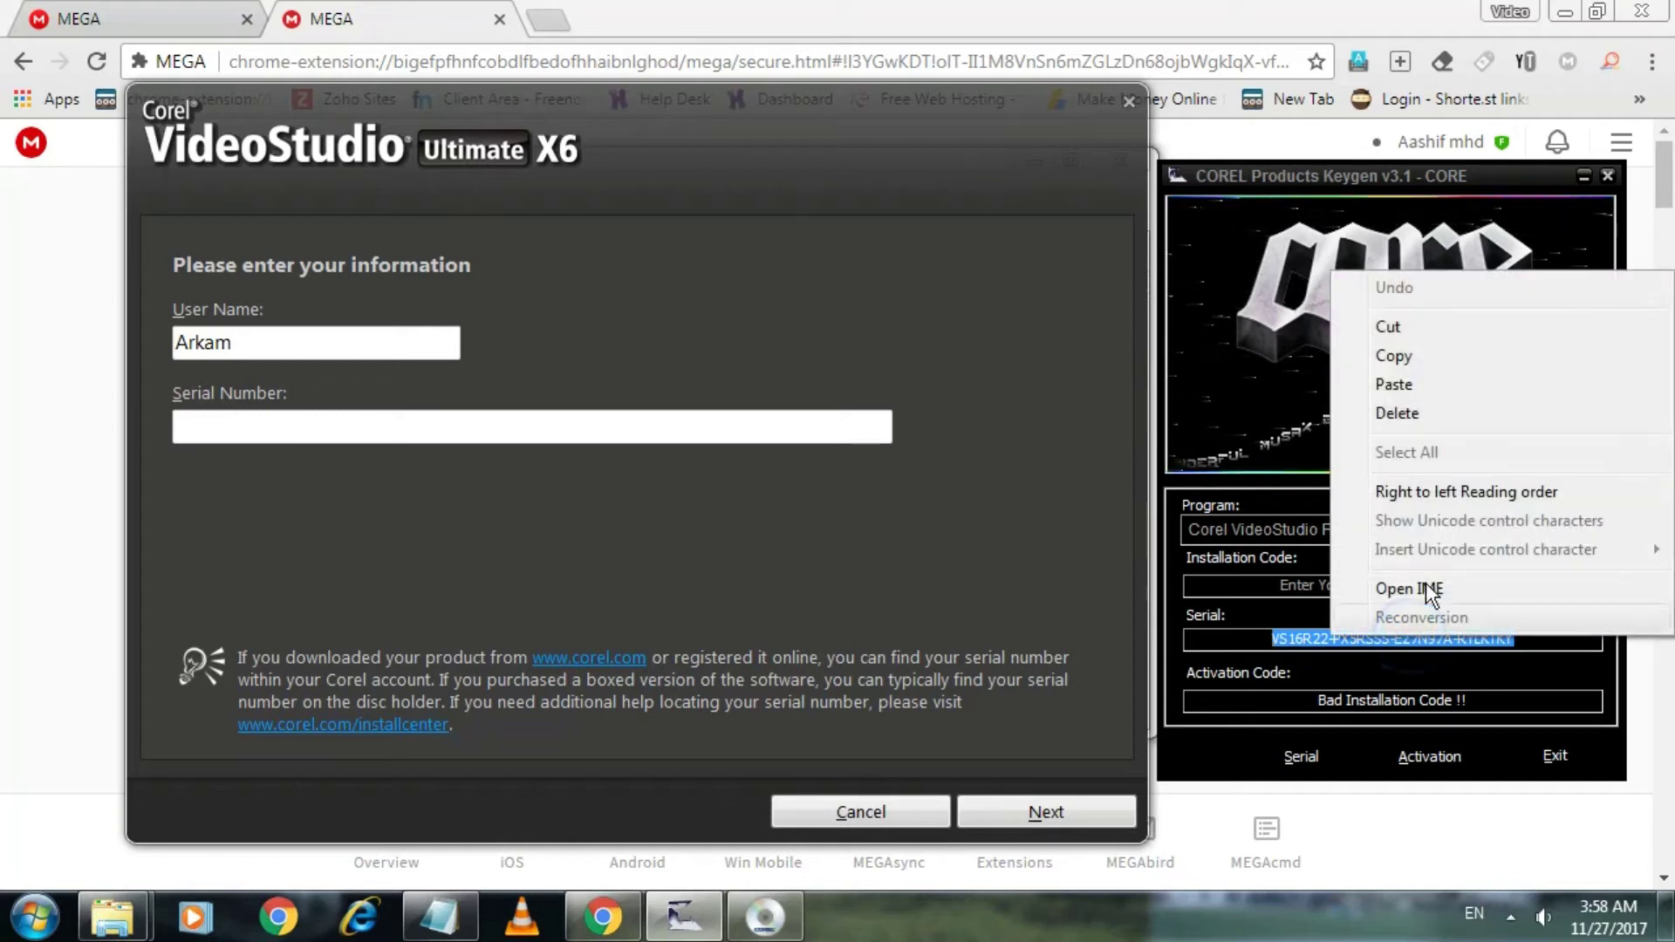
click(1422, 357)
click(430, 416)
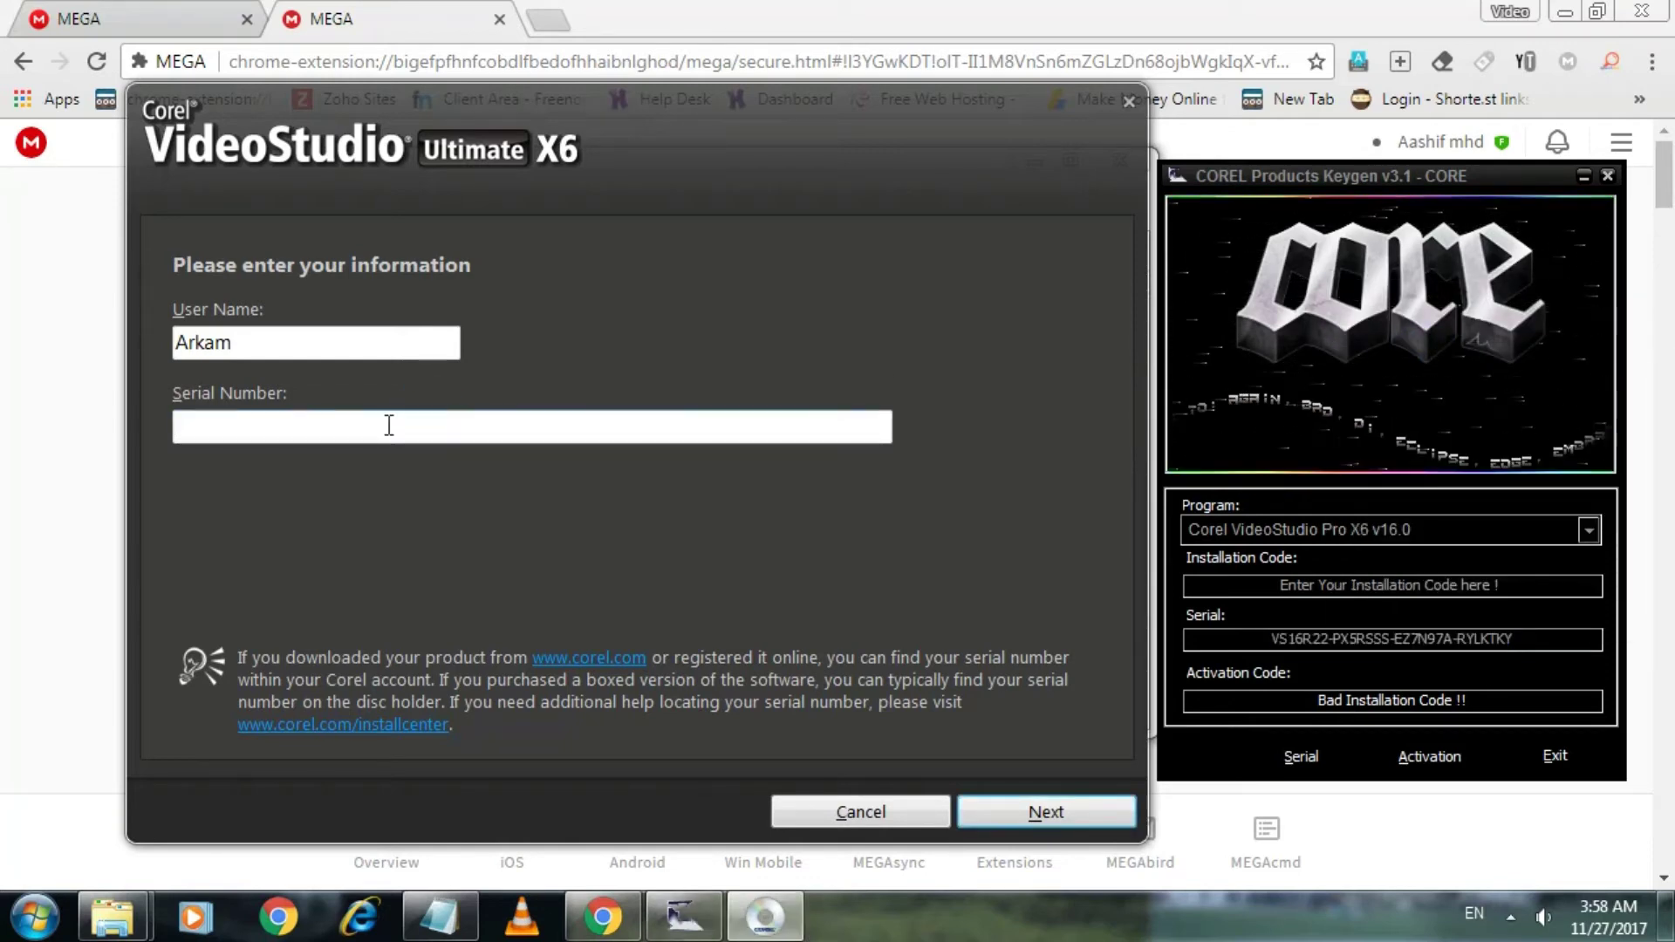
key(ctrl+v)
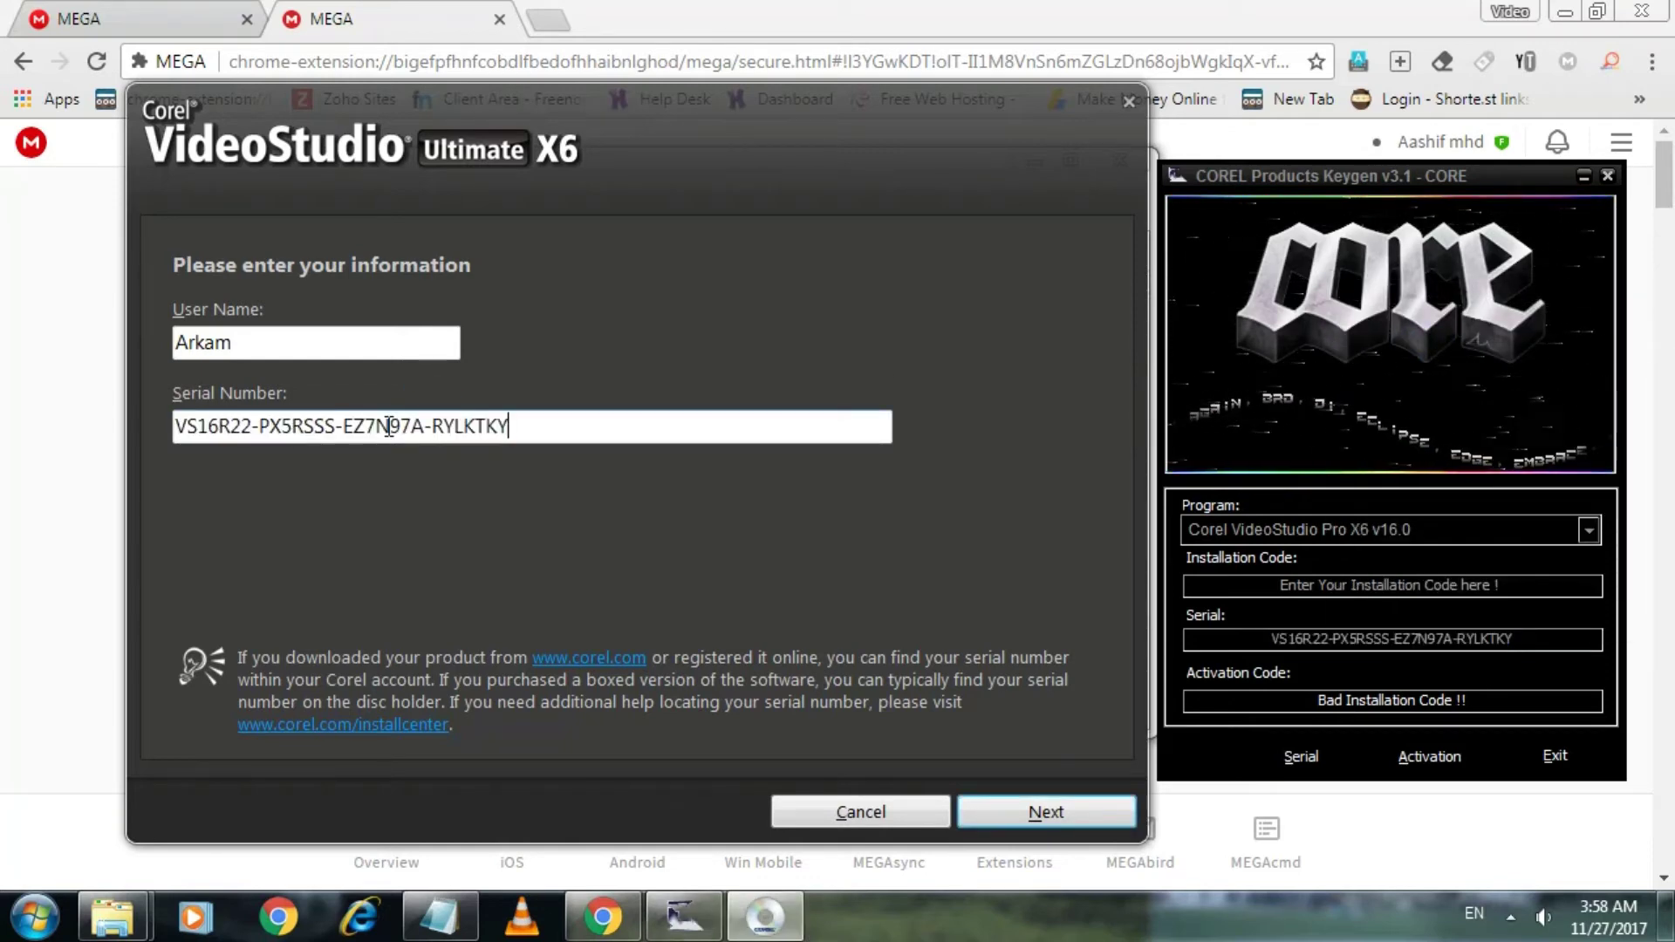
click(1046, 814)
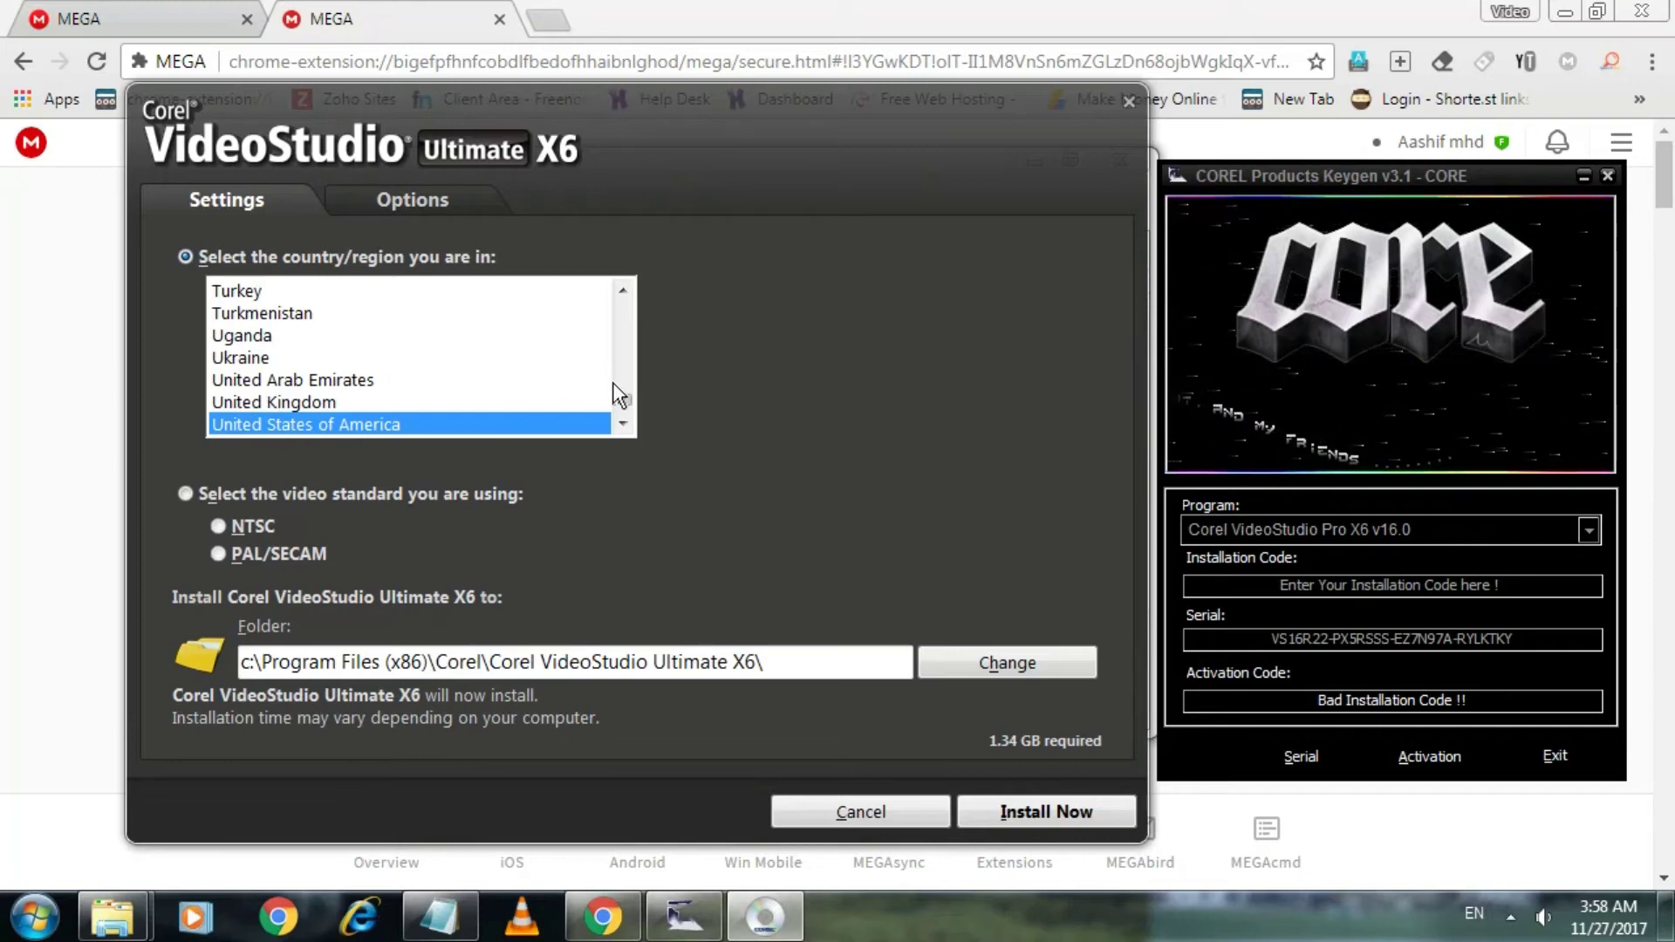
Step: Select Sri Lanka as the country/region in the installation settings
mouse_move(621, 397)
mouse_down()
mouse_move(622, 370)
mouse_move(626, 403)
mouse_move(627, 385)
mouse_up()
click(243, 359)
scroll(245, 375, down, 2)
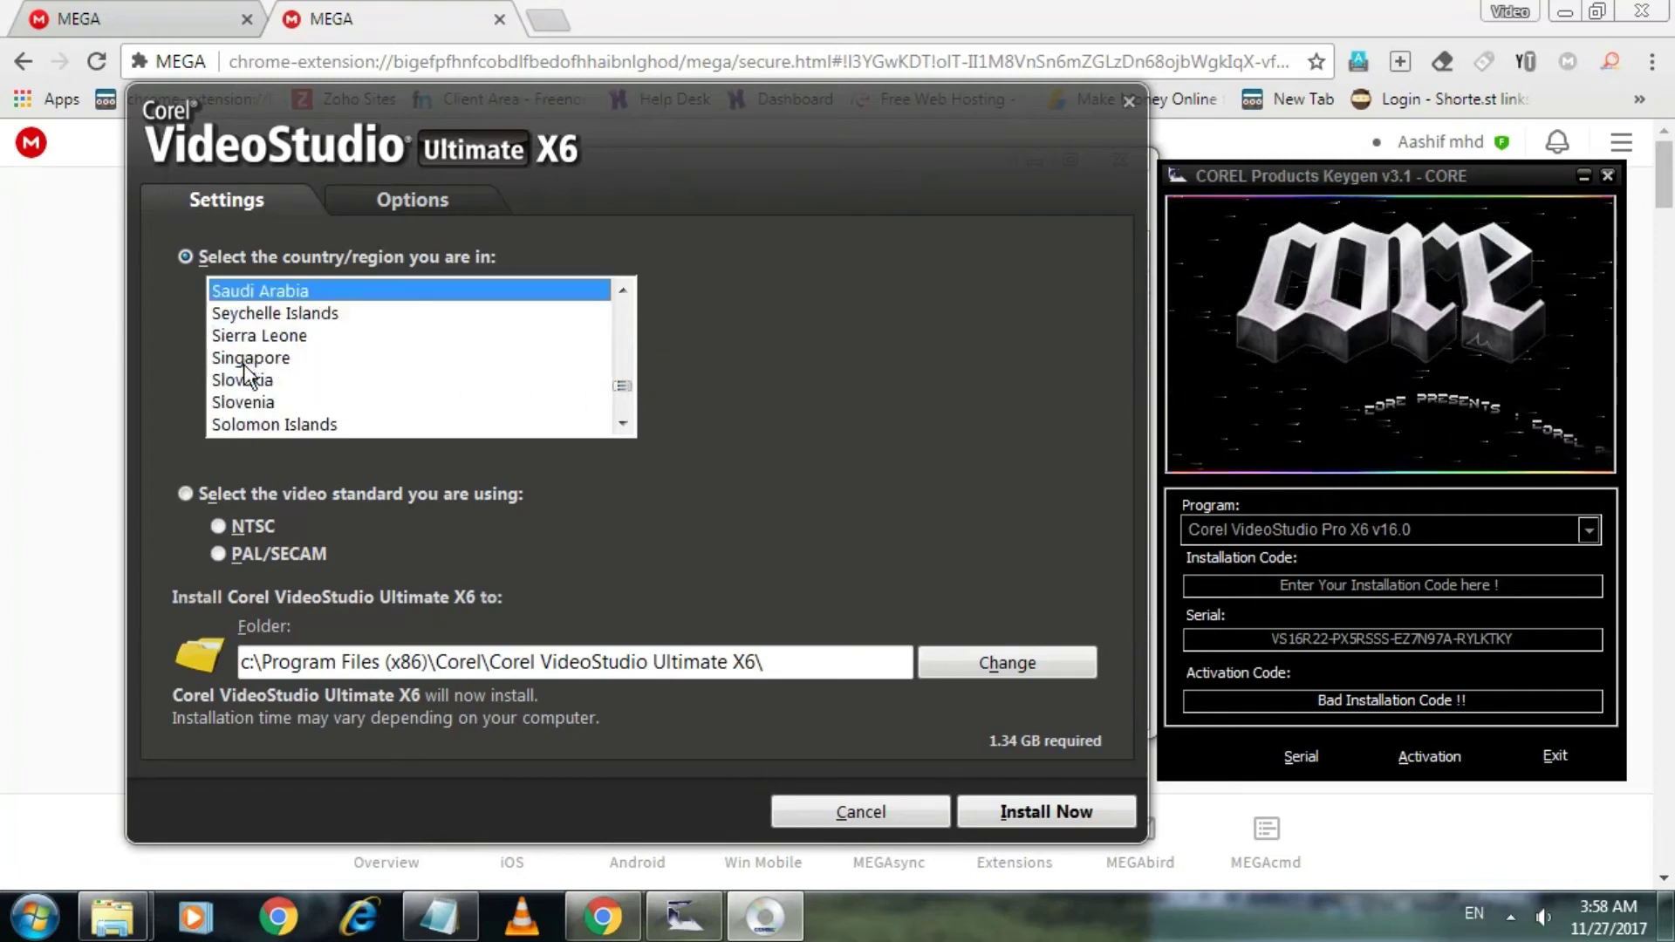
scroll(245, 382, up, 3)
scroll(245, 381, down, 3)
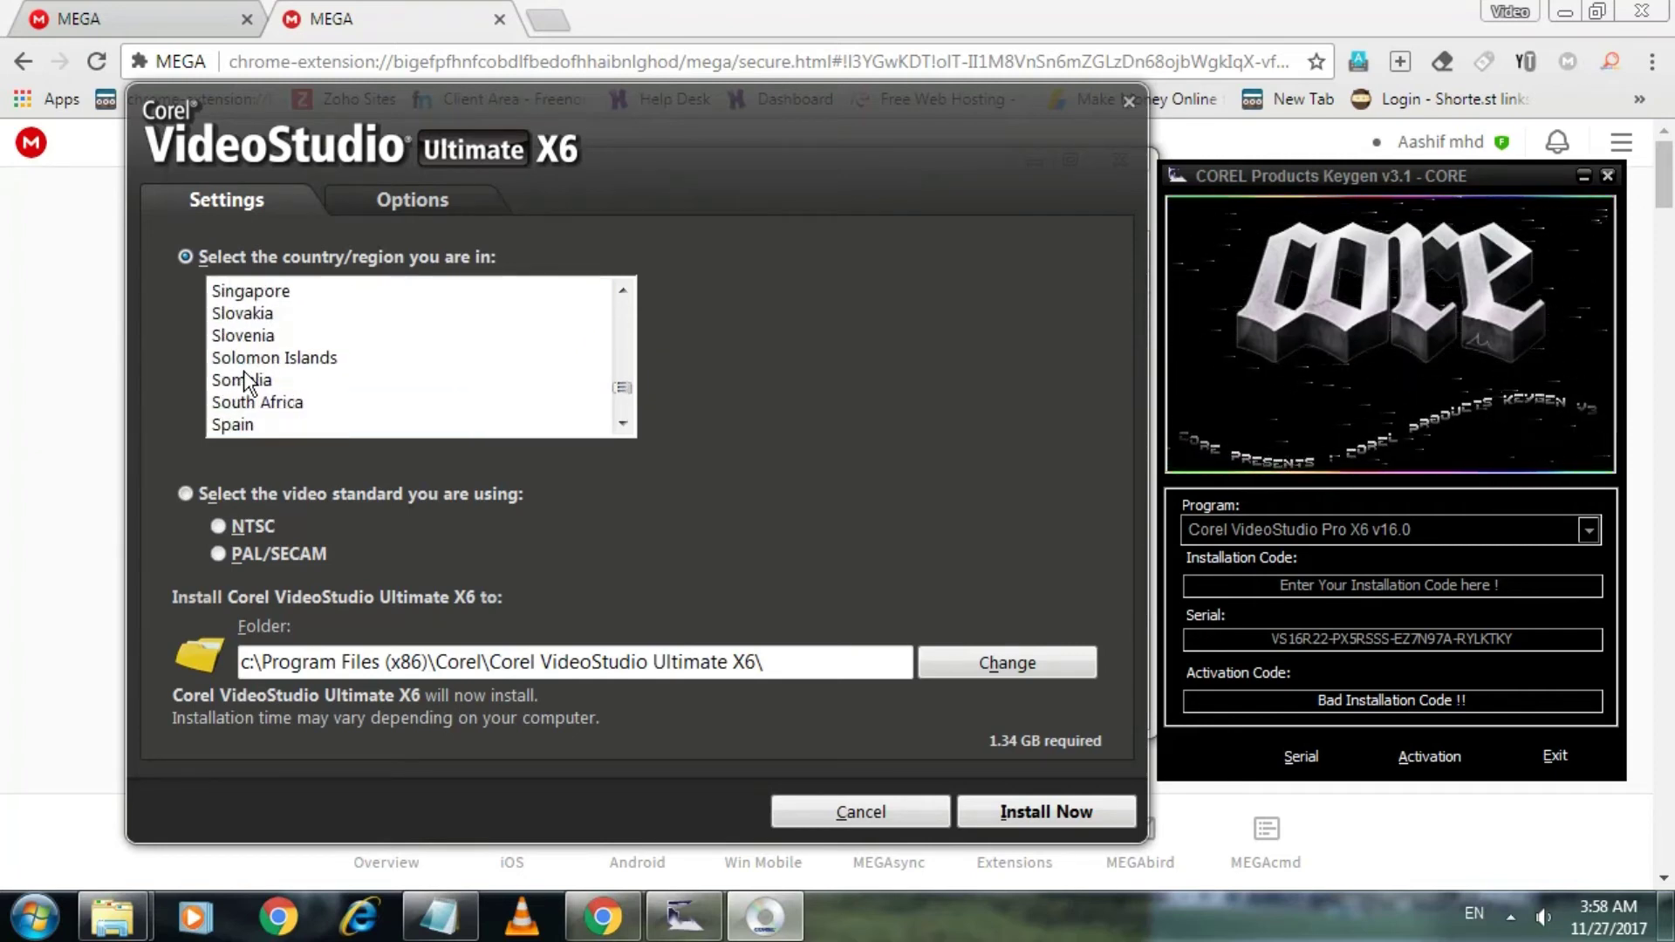
scroll(245, 382, down, 1)
click(236, 383)
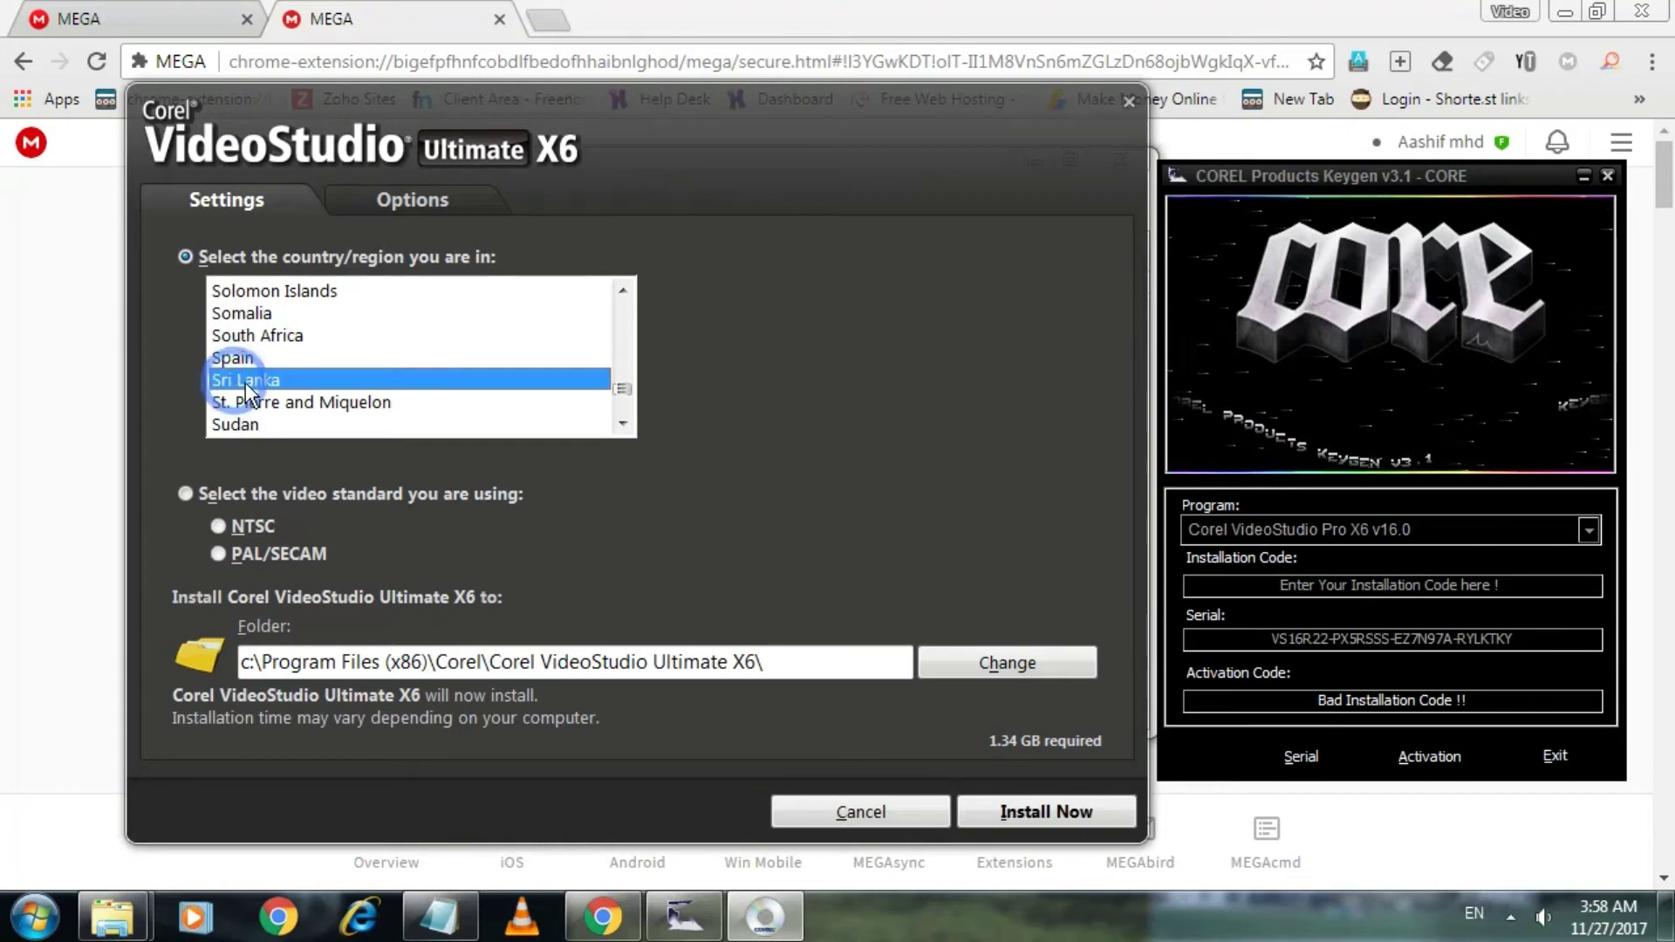
Step: Install Corel VideoStudio Ultimate X6 into the default folder, closing the keygen during installation, and exit the completed installation wizard
click(1079, 810)
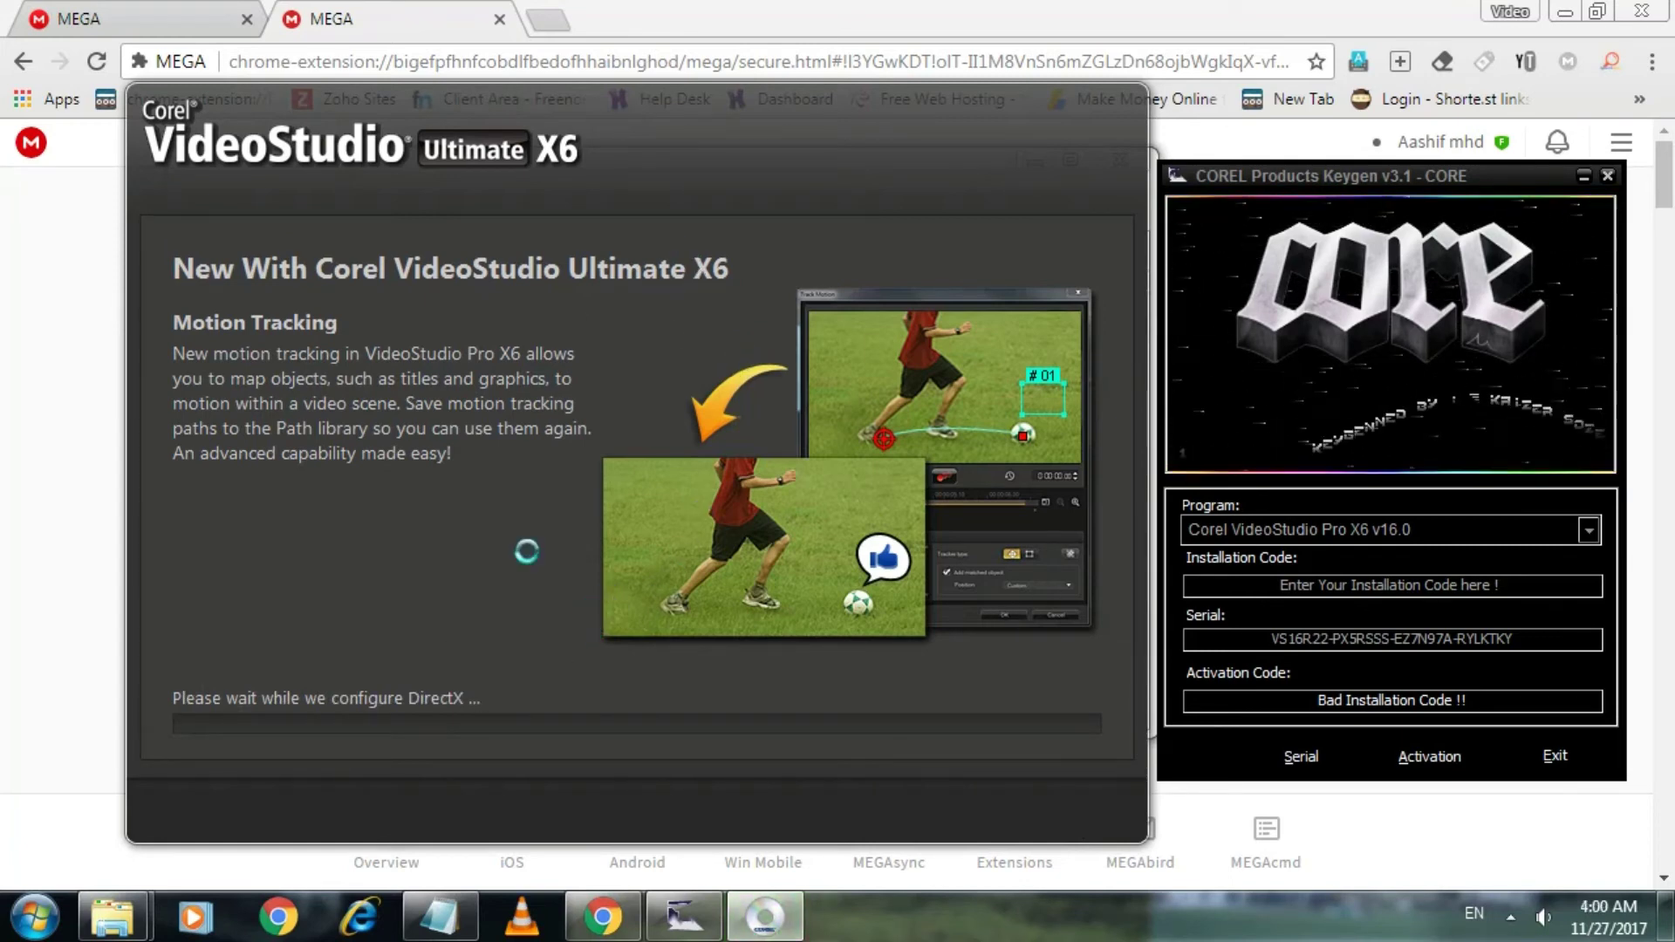
key(alt+F4)
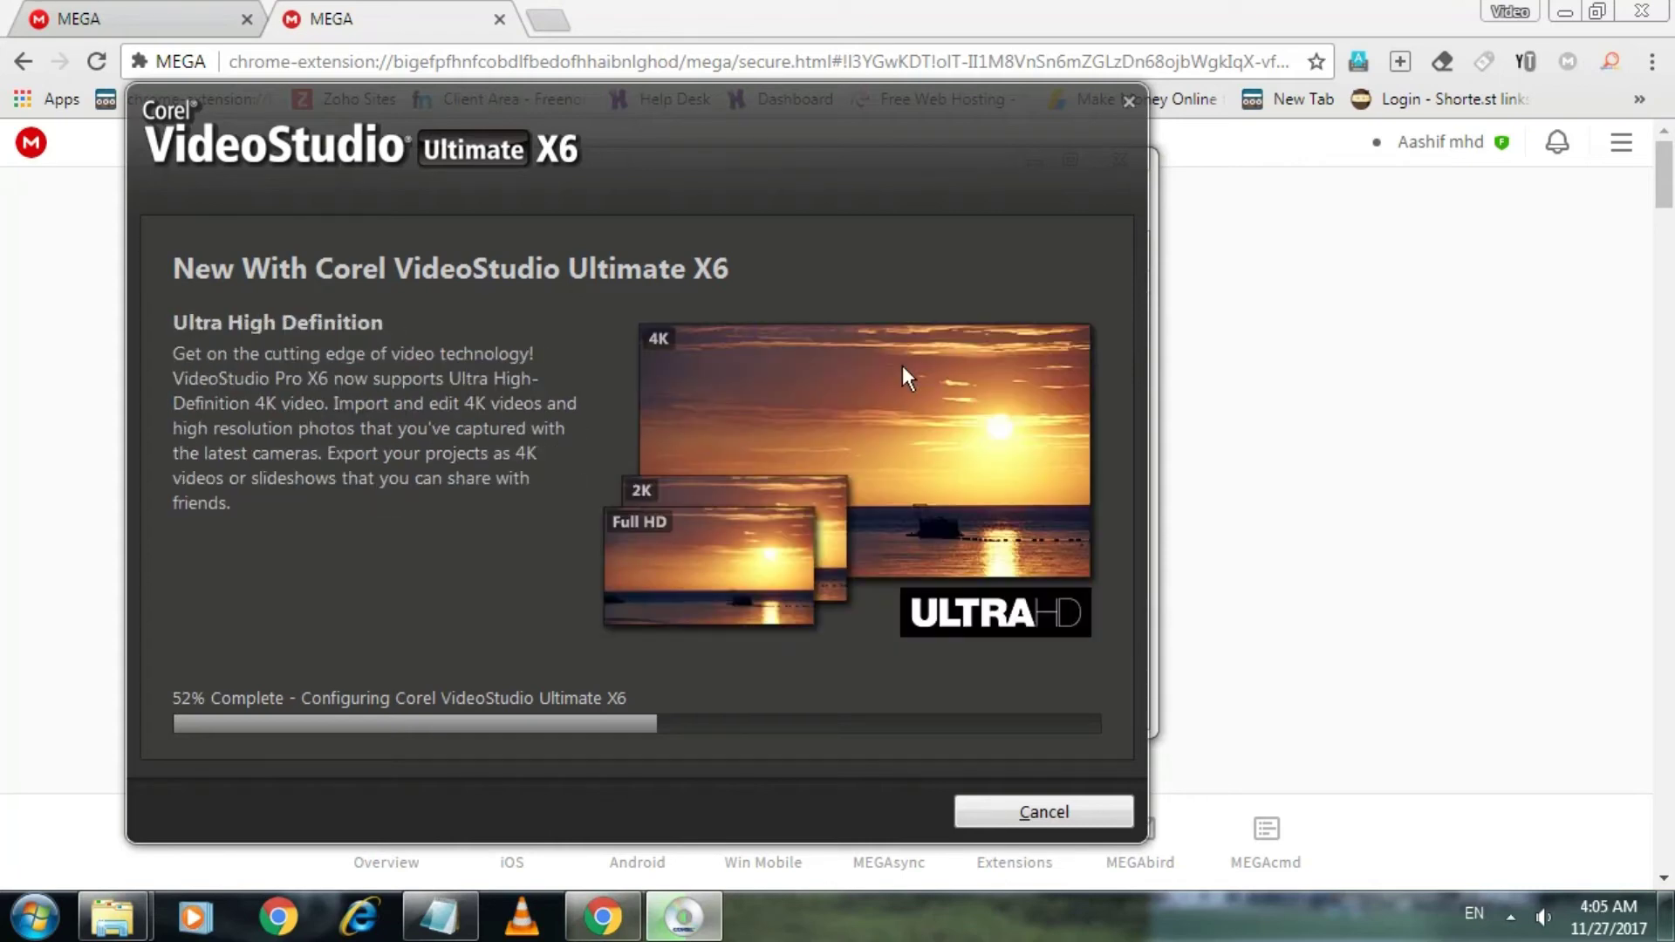
click(1048, 542)
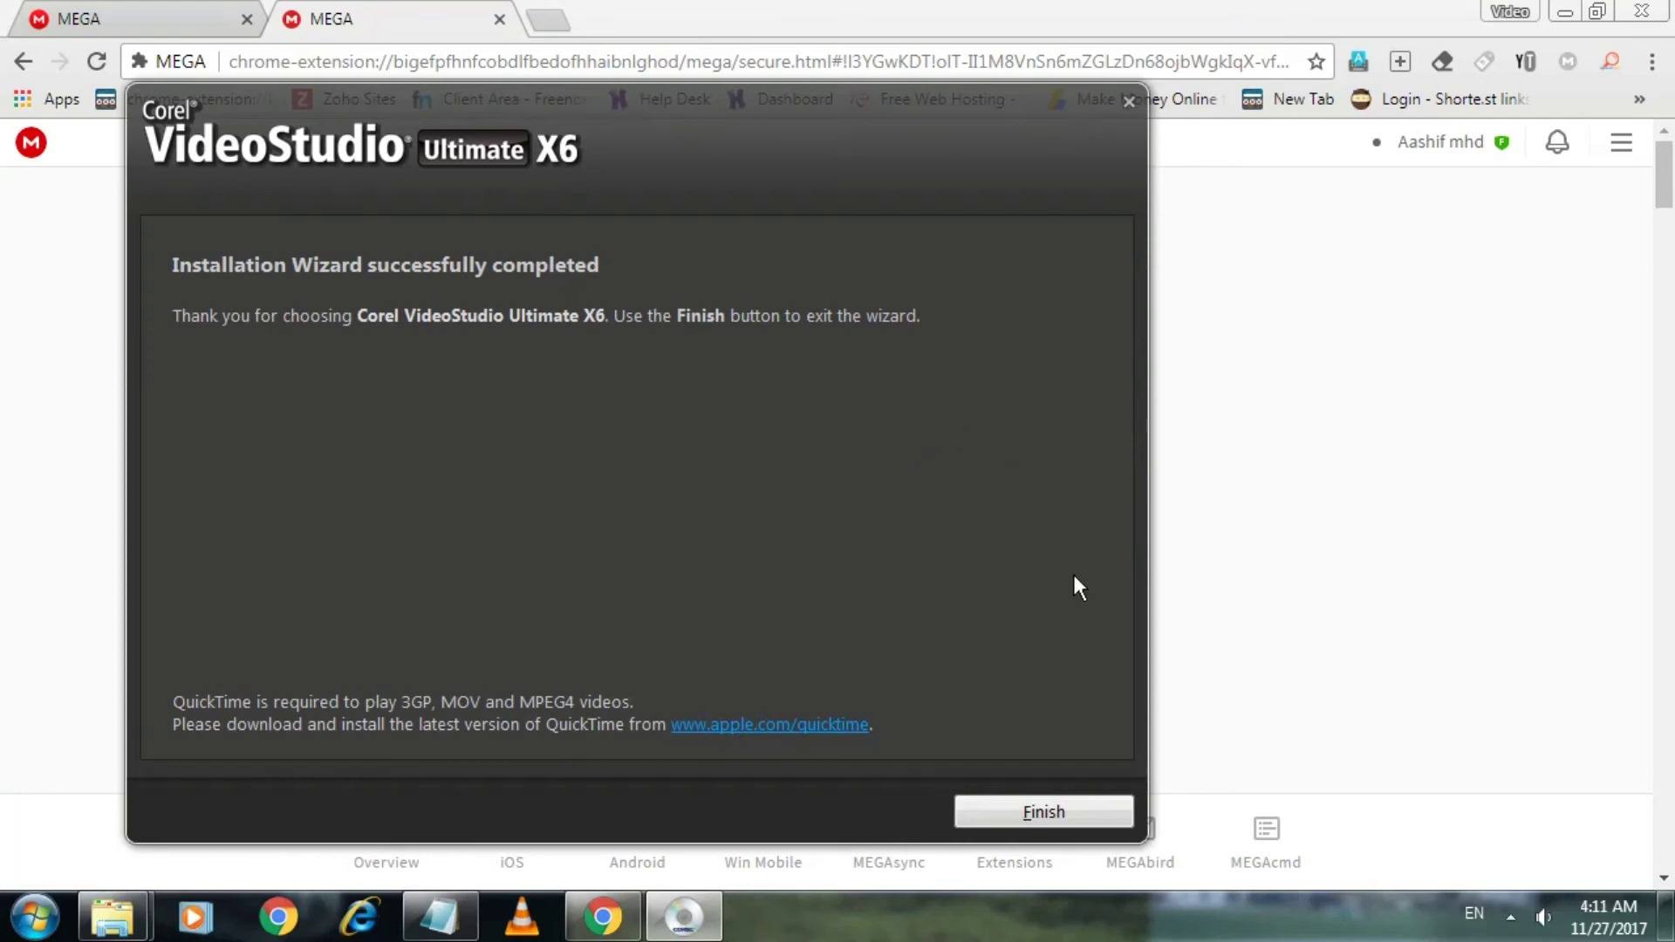
click(1086, 817)
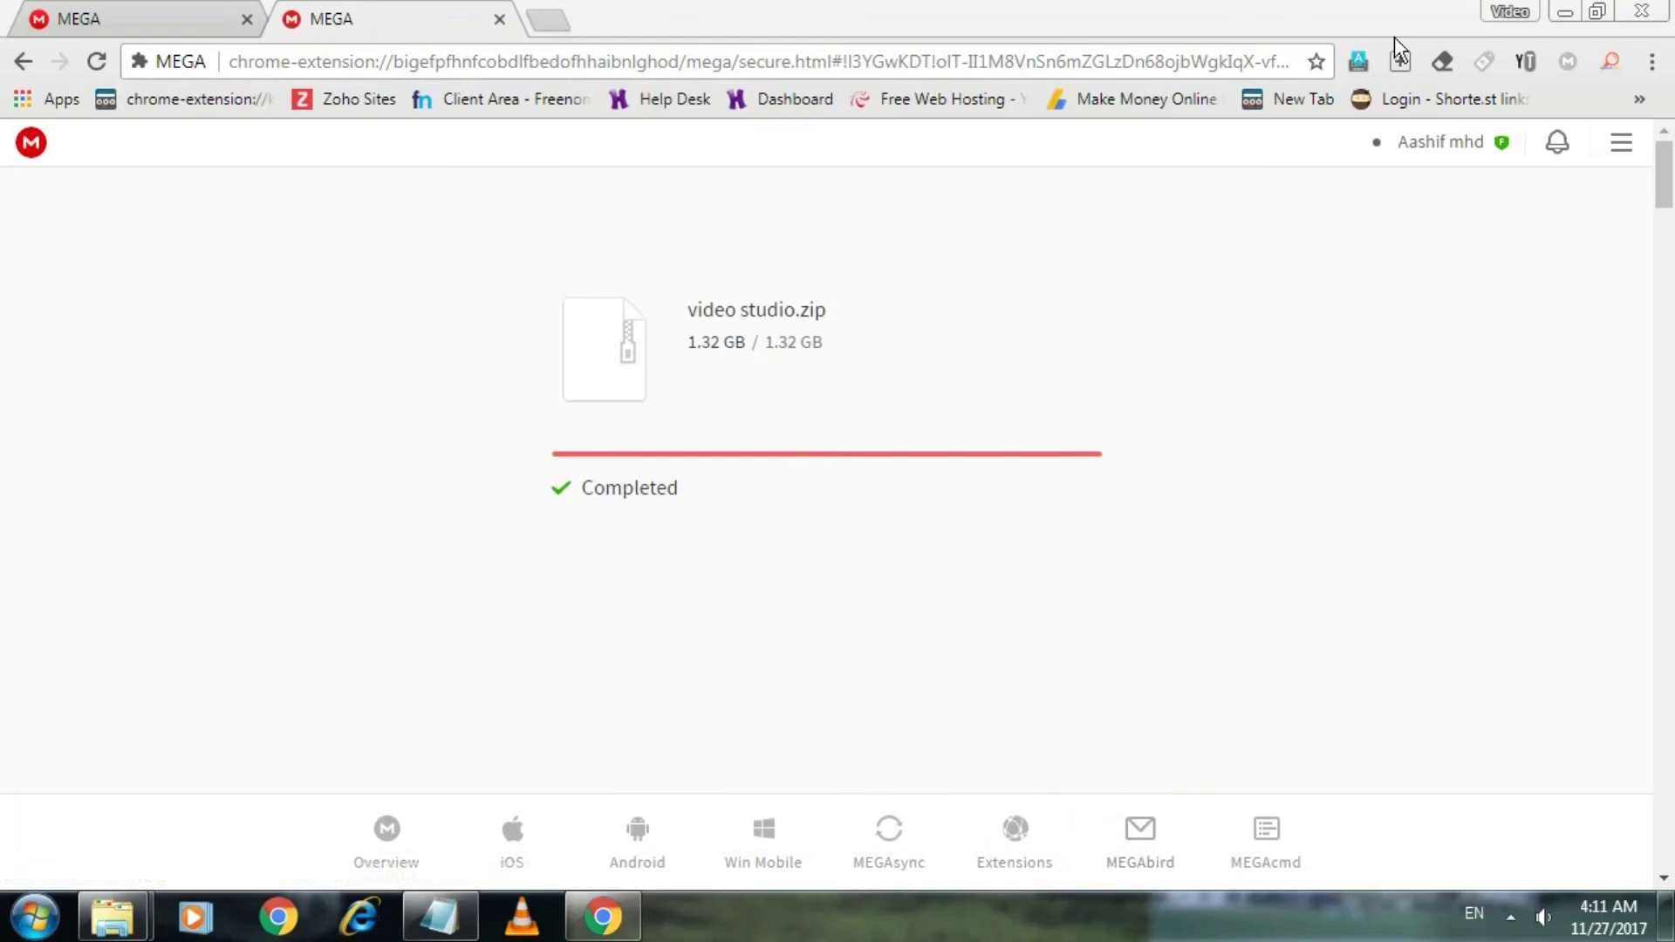
Step: Minimize the browser and both folder windows, and launch Corel VideoStudio Pro X6 from its desktop shortcut
click(1563, 16)
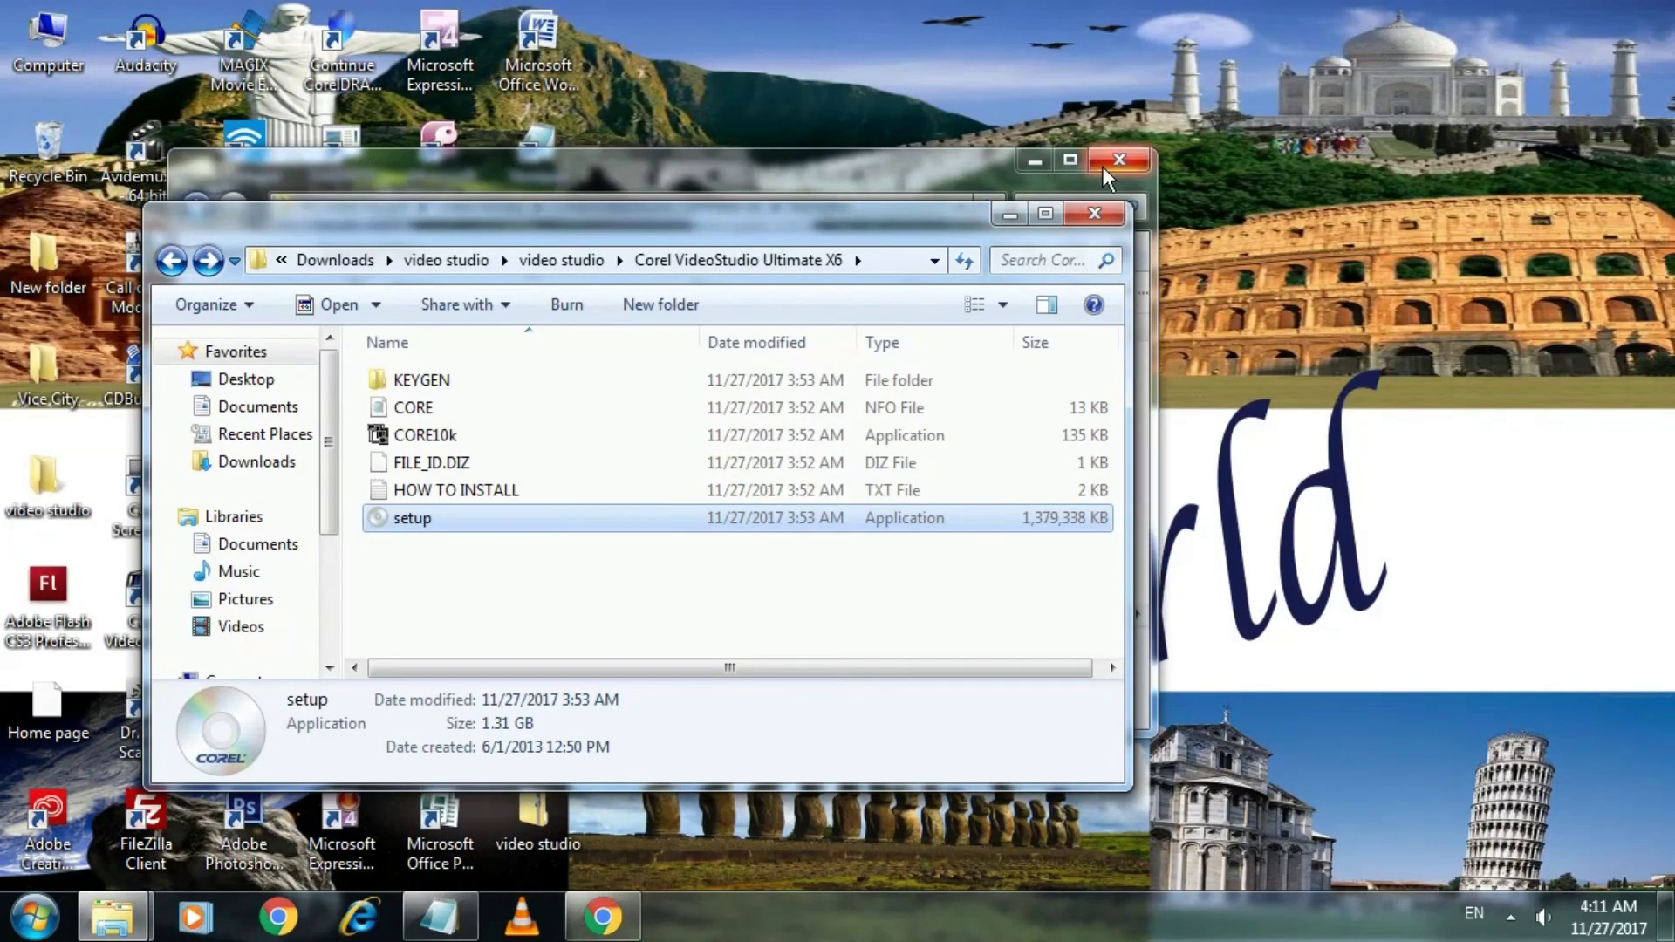
click(1009, 213)
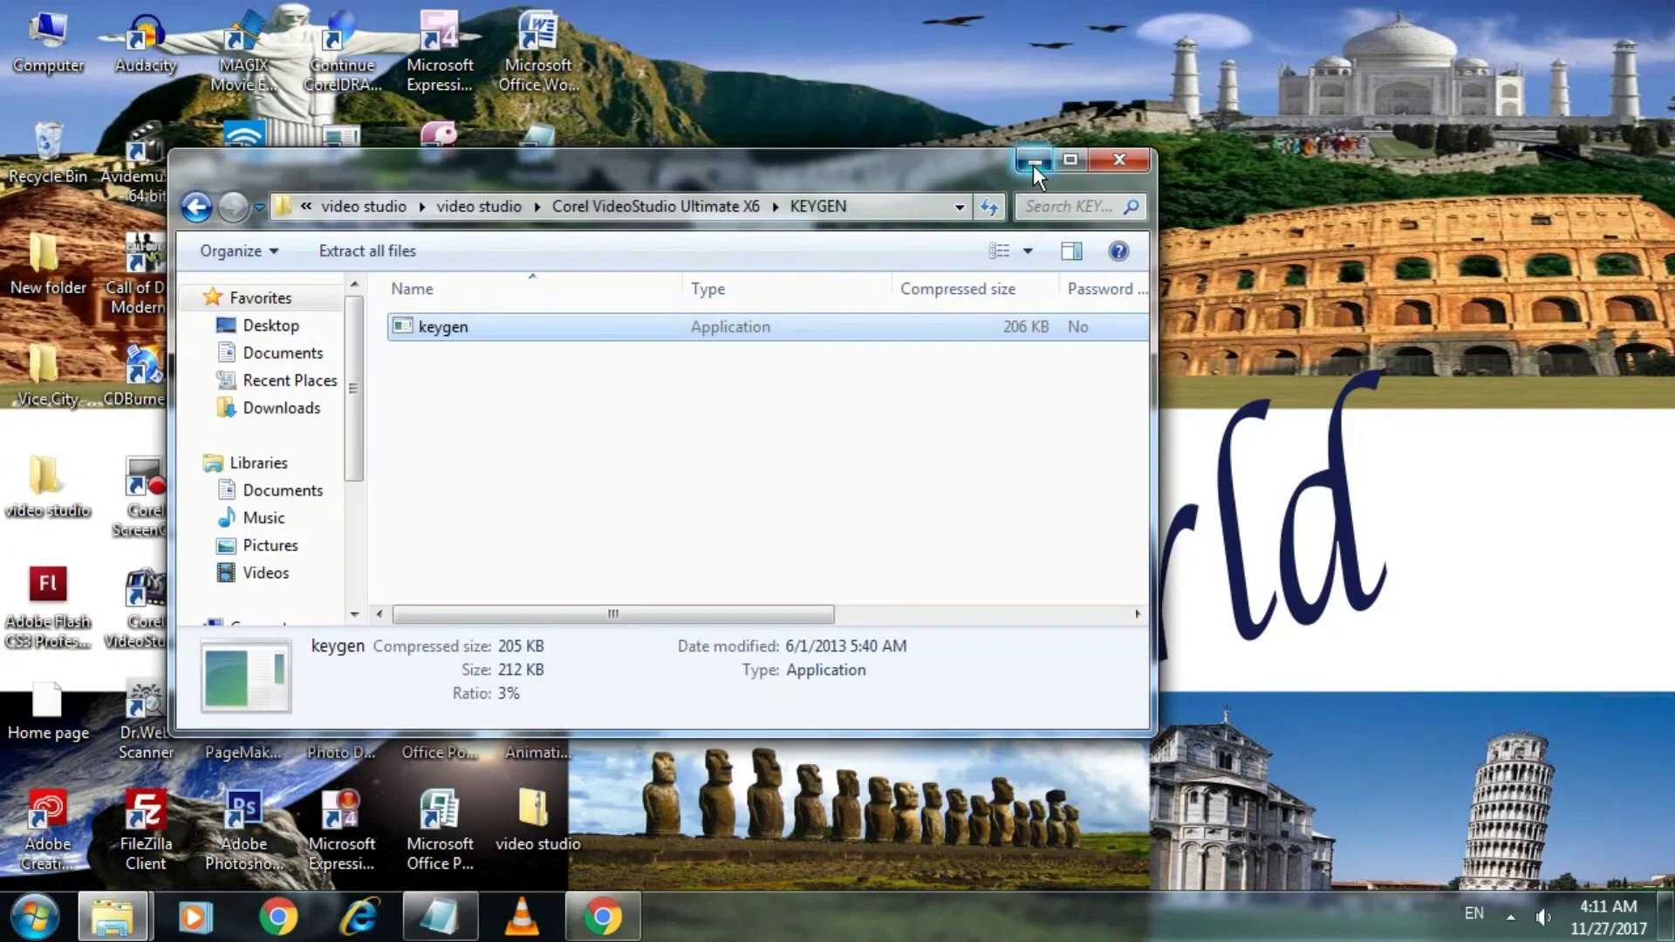
click(1035, 160)
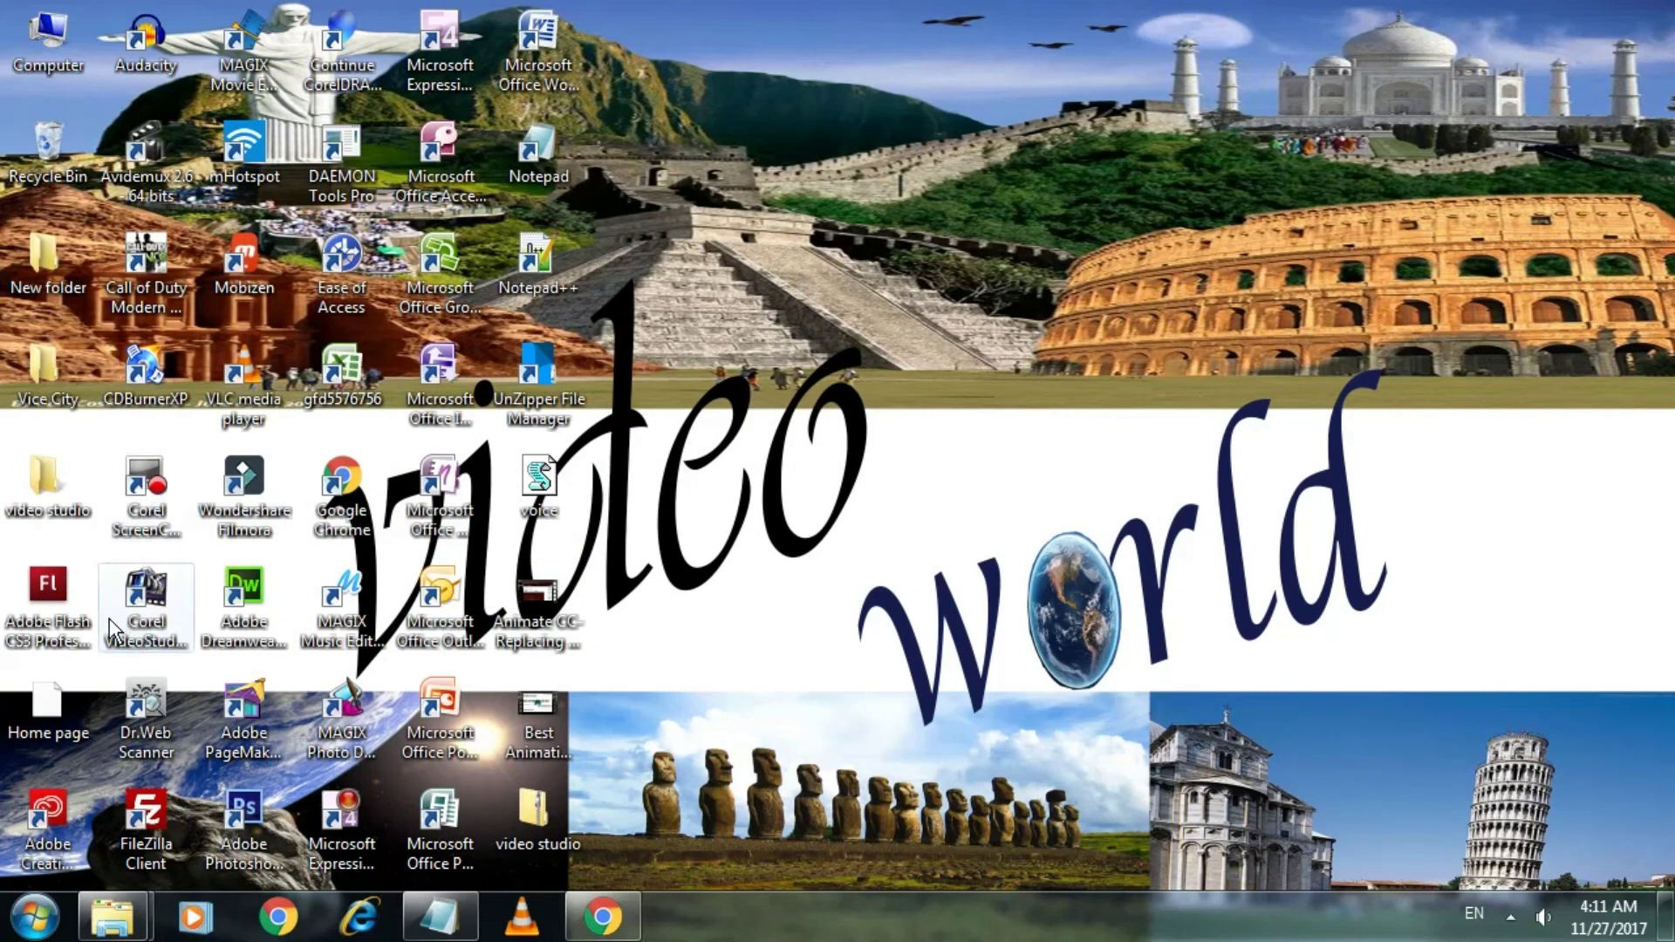
click(145, 610)
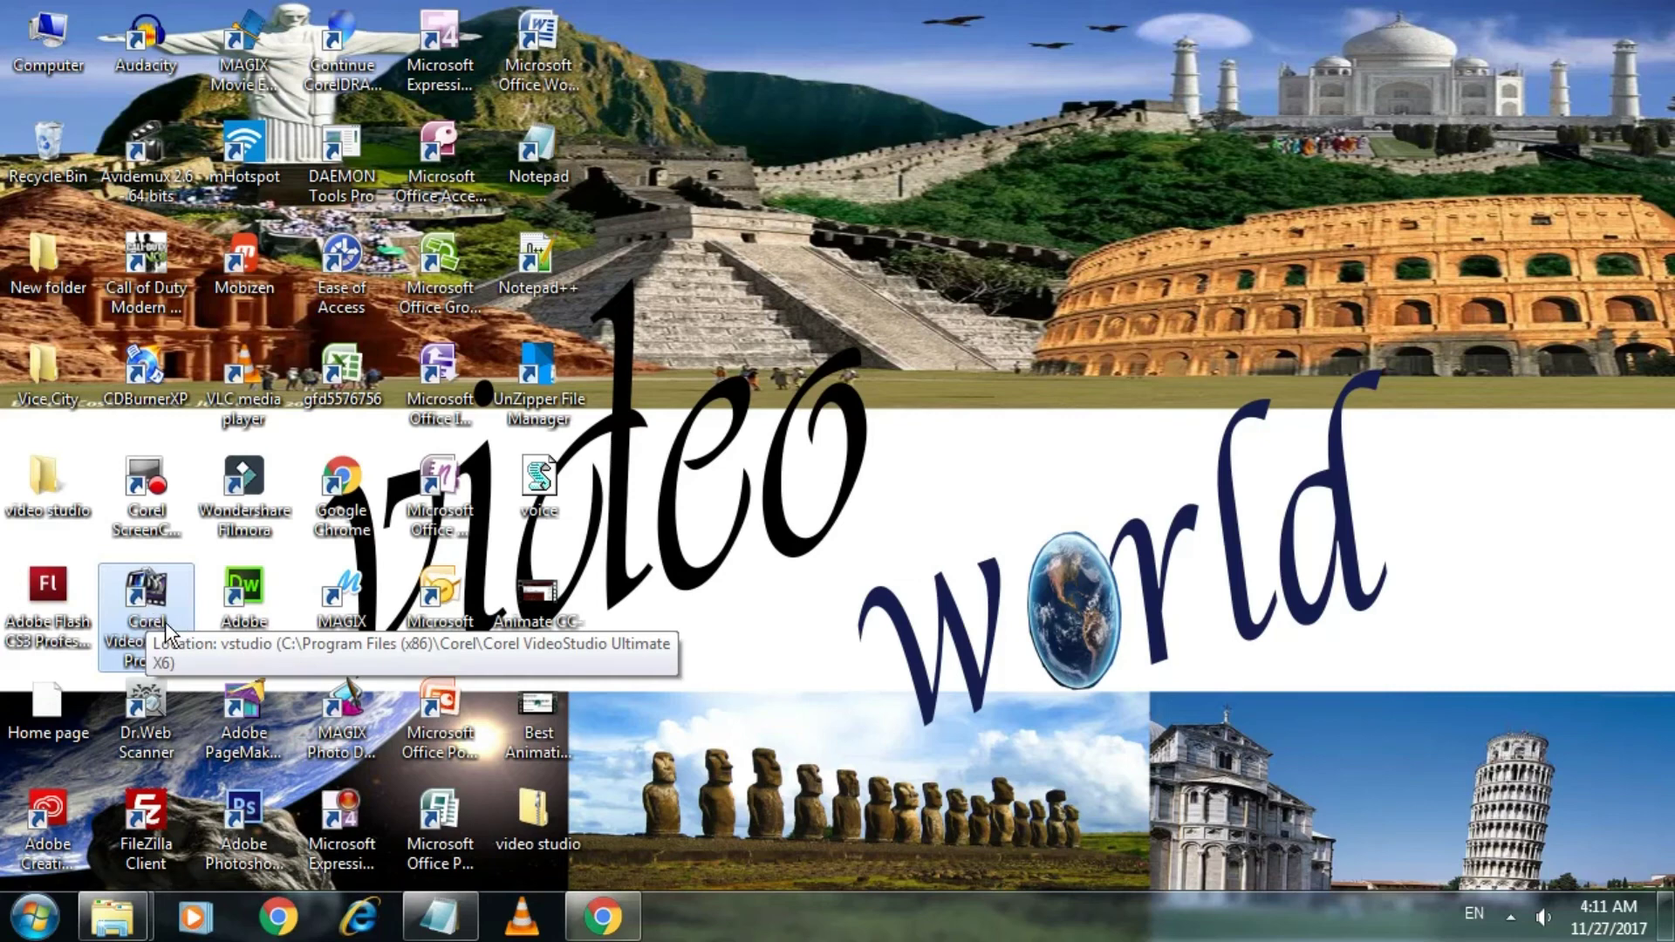
double_click(146, 602)
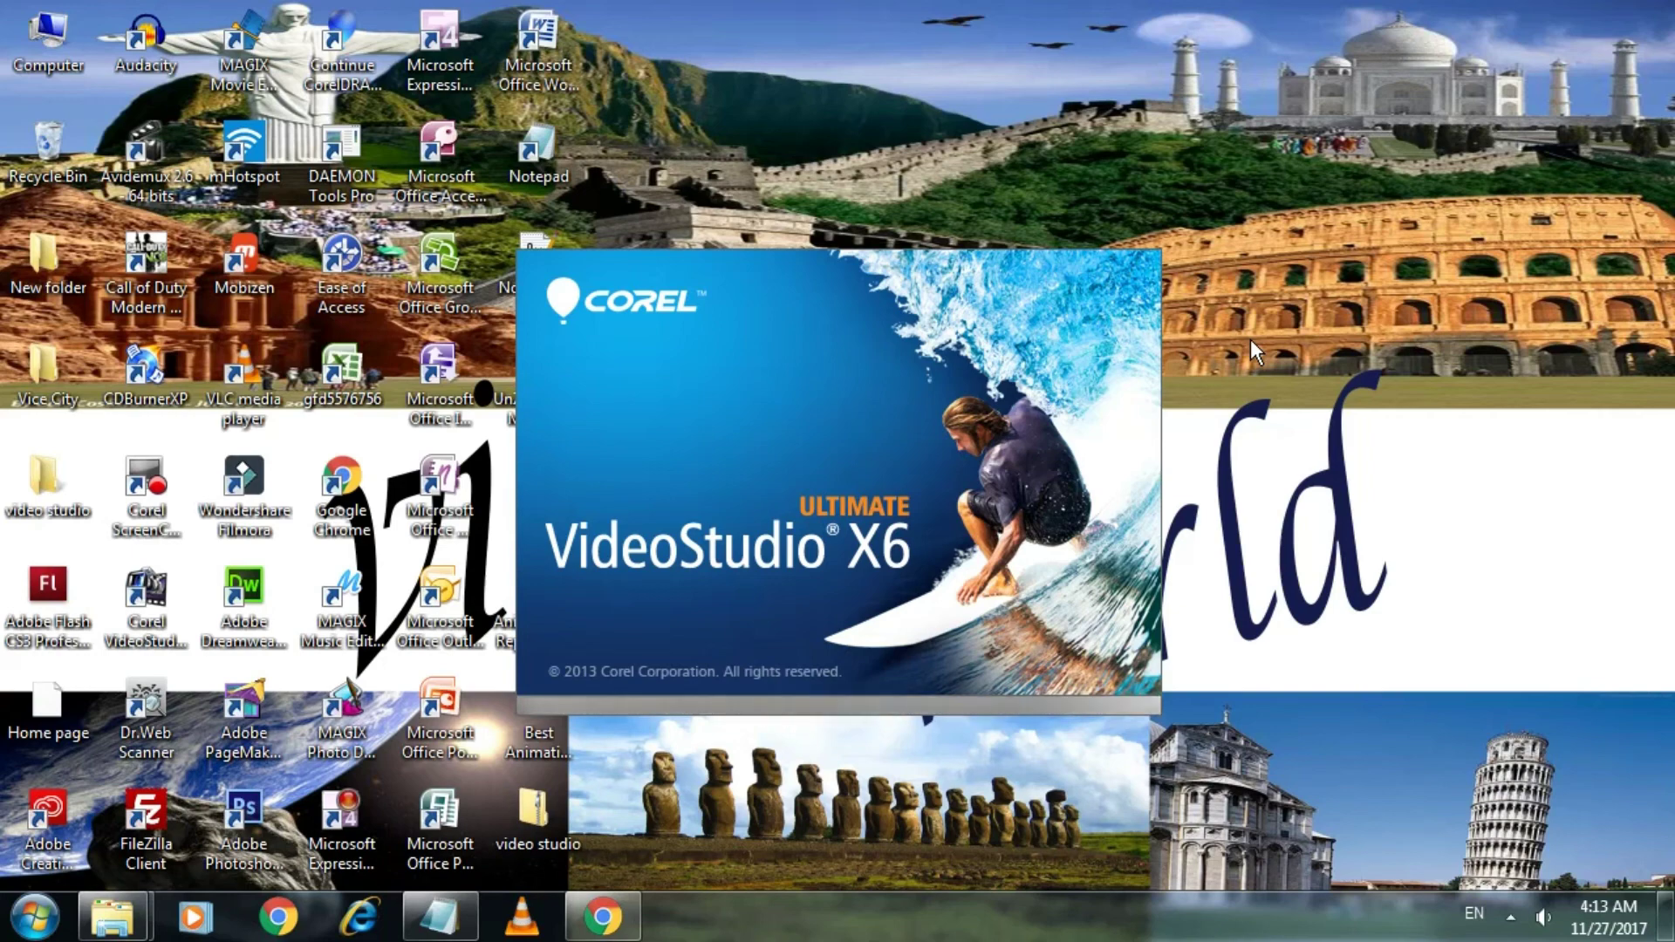
right_click(1291, 486)
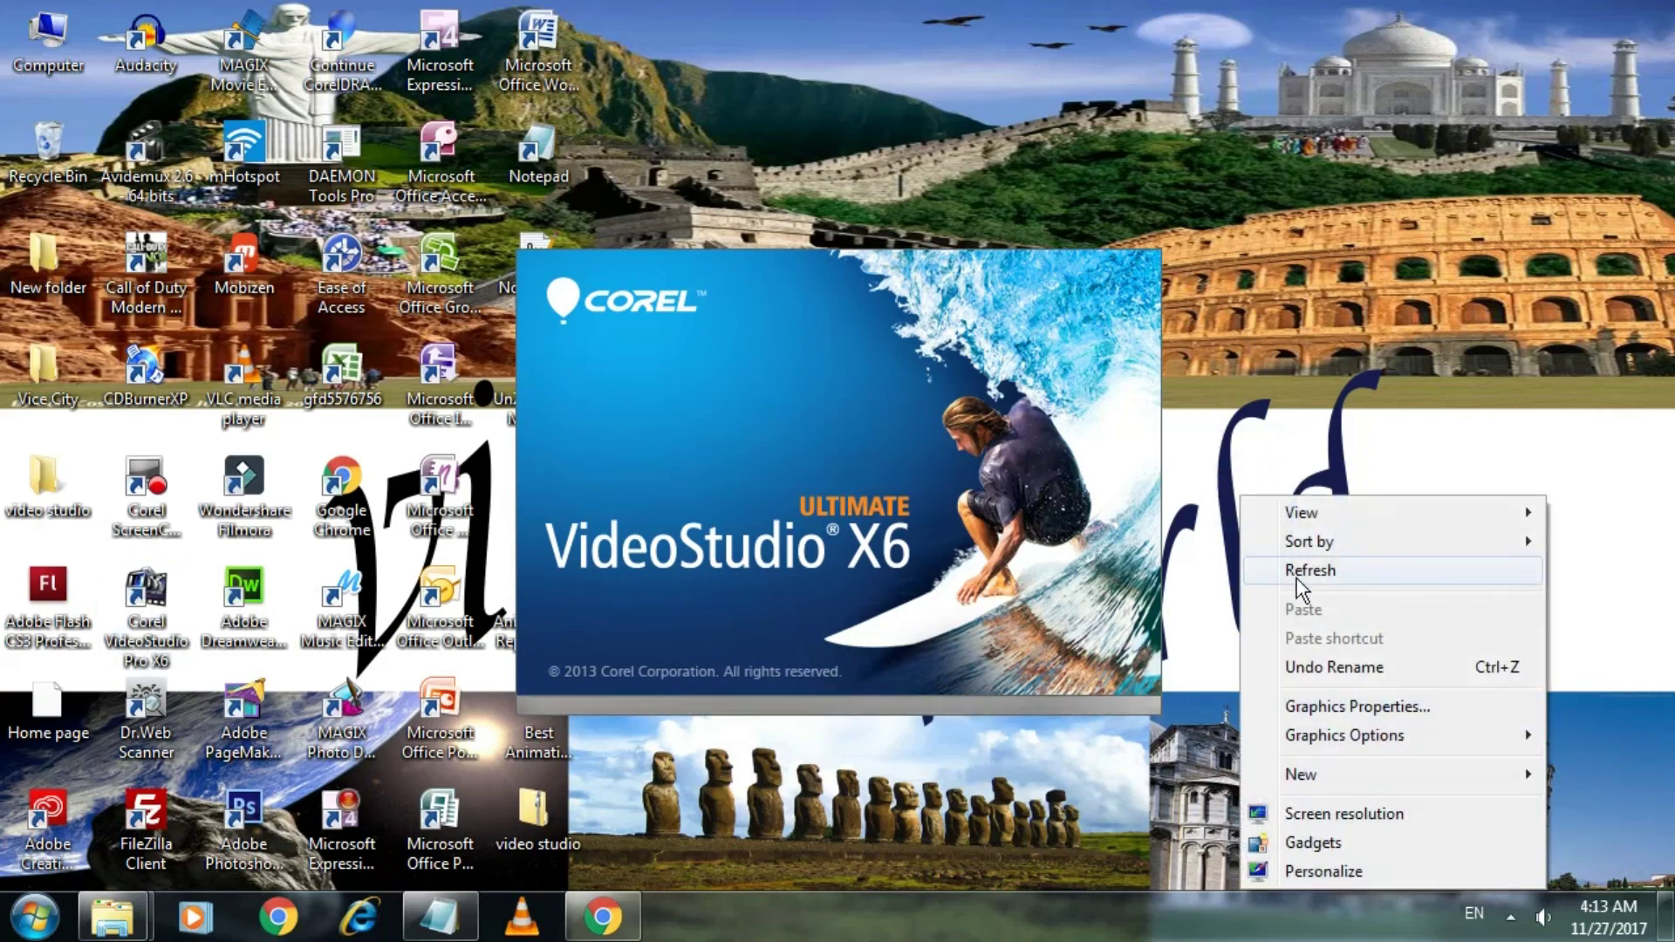
click(1298, 562)
right_click(1302, 163)
click(1335, 238)
right_click(1367, 245)
click(1438, 321)
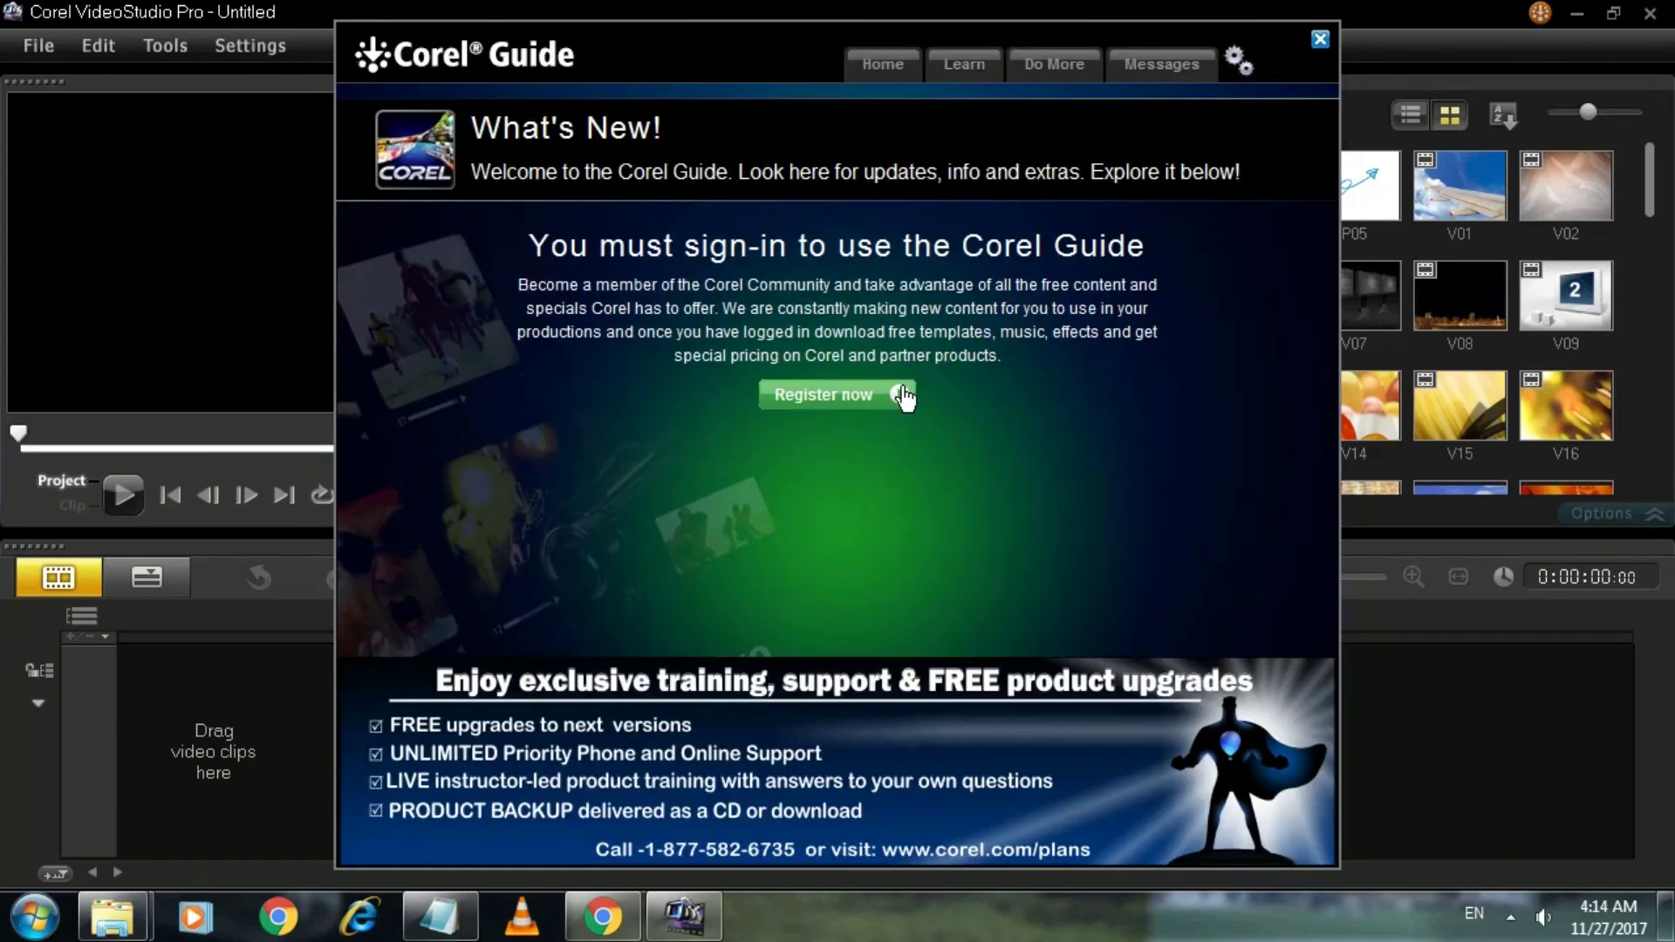
Step: Close the Corel Guide welcome window and exit Corel VideoStudio
click(1320, 41)
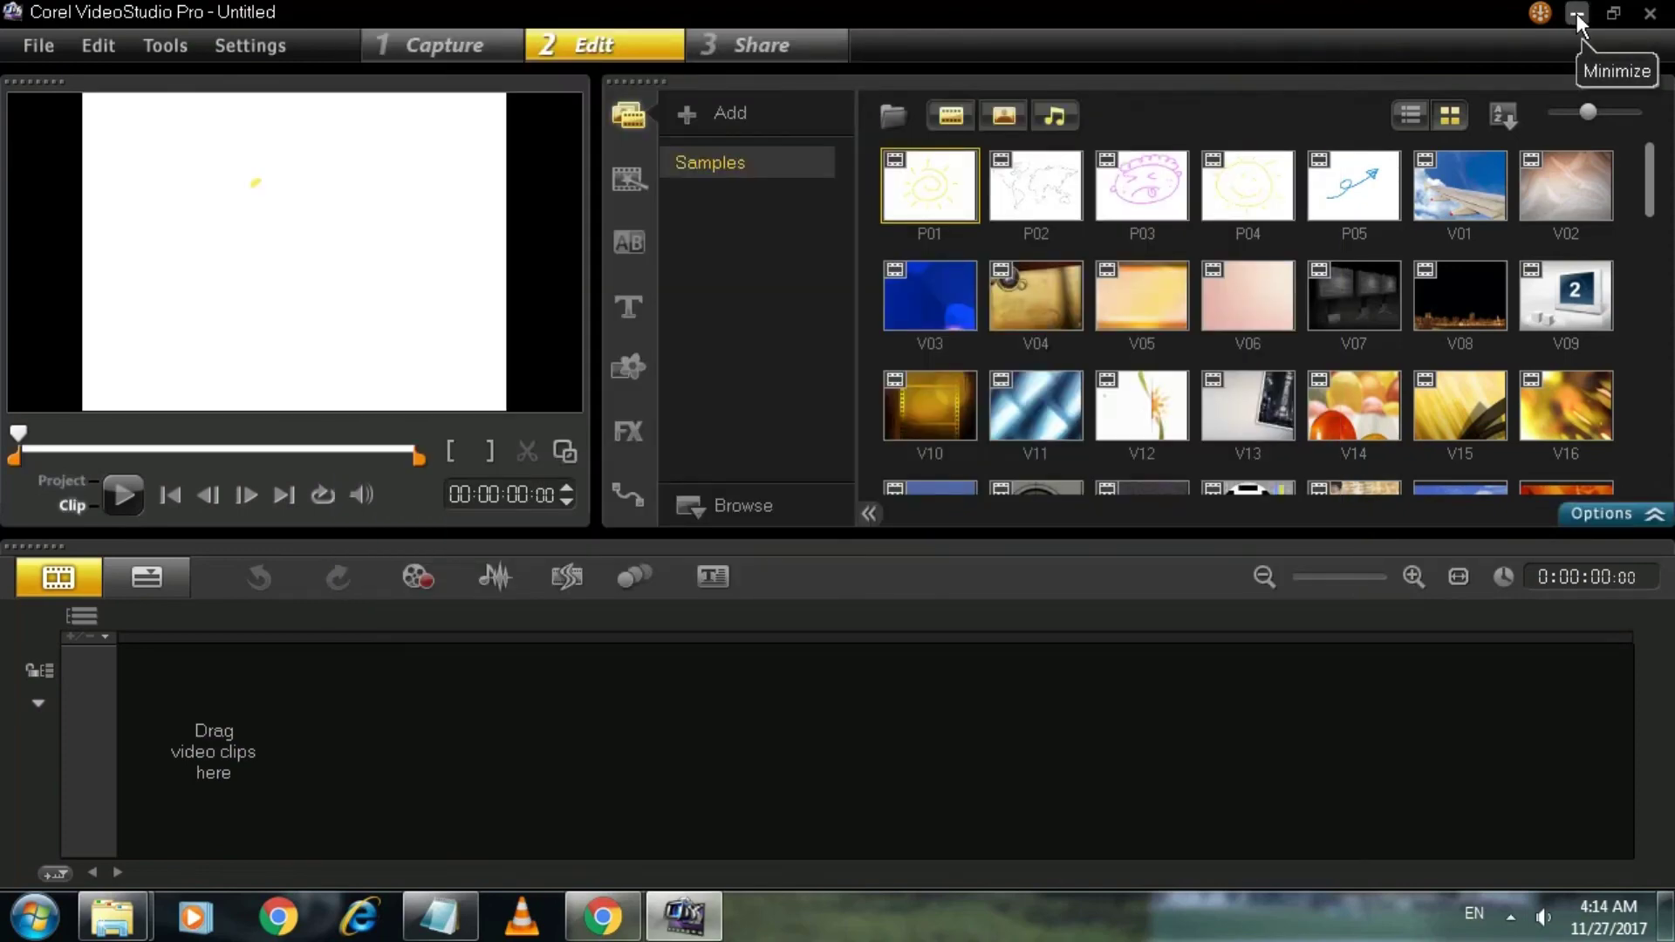
click(1650, 13)
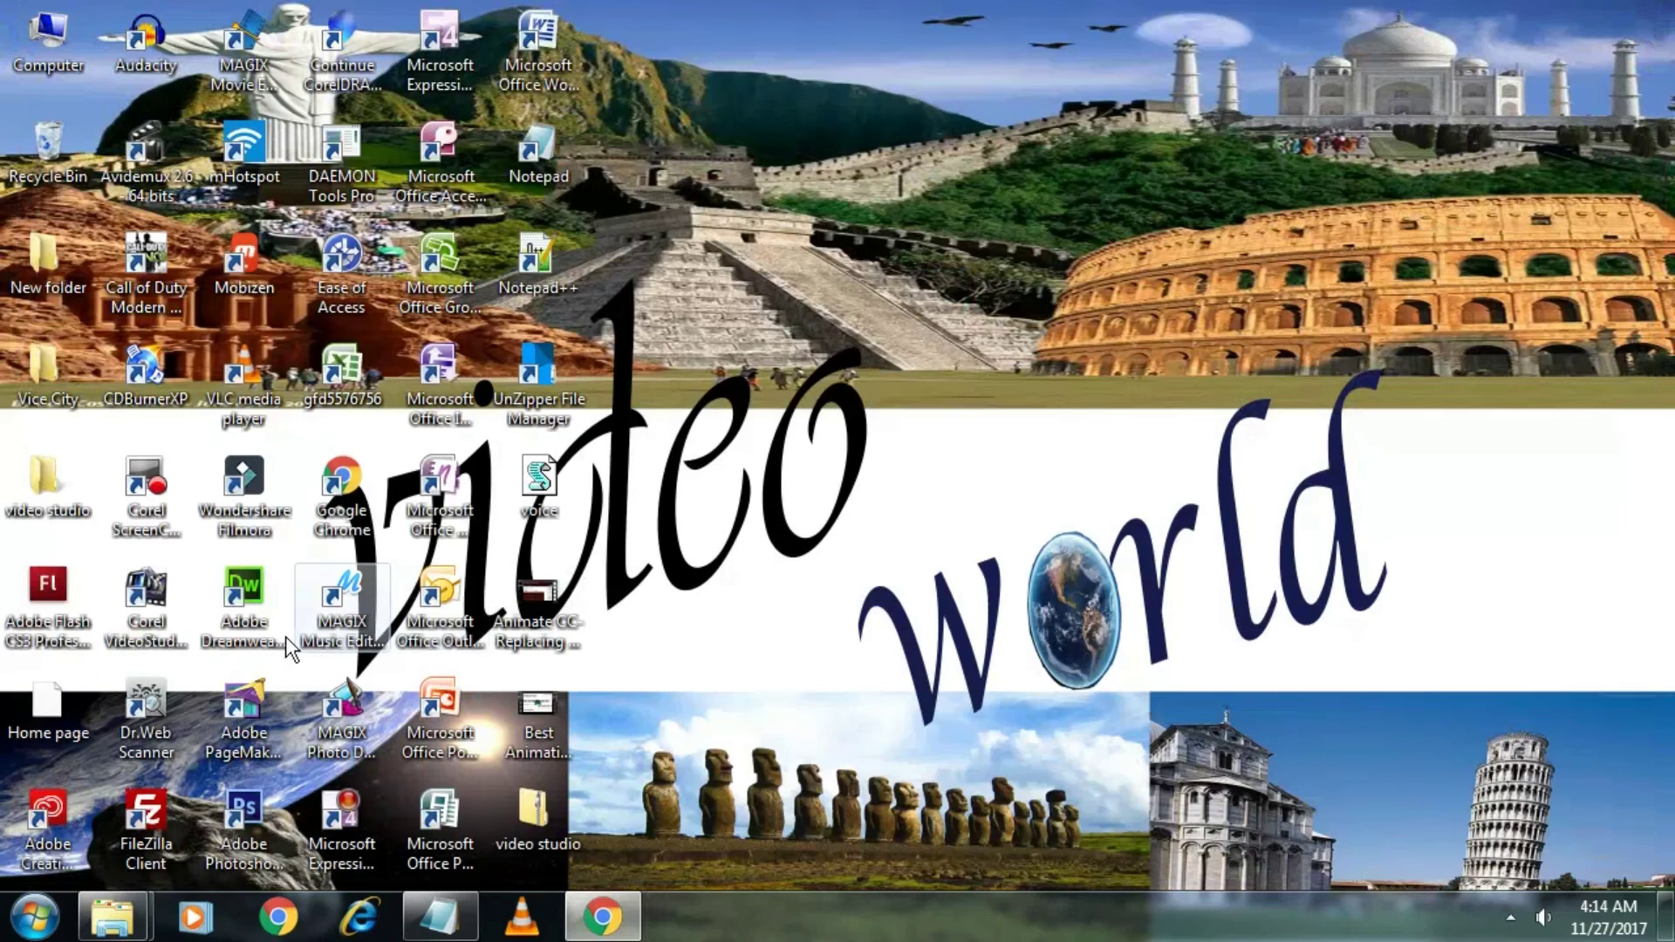